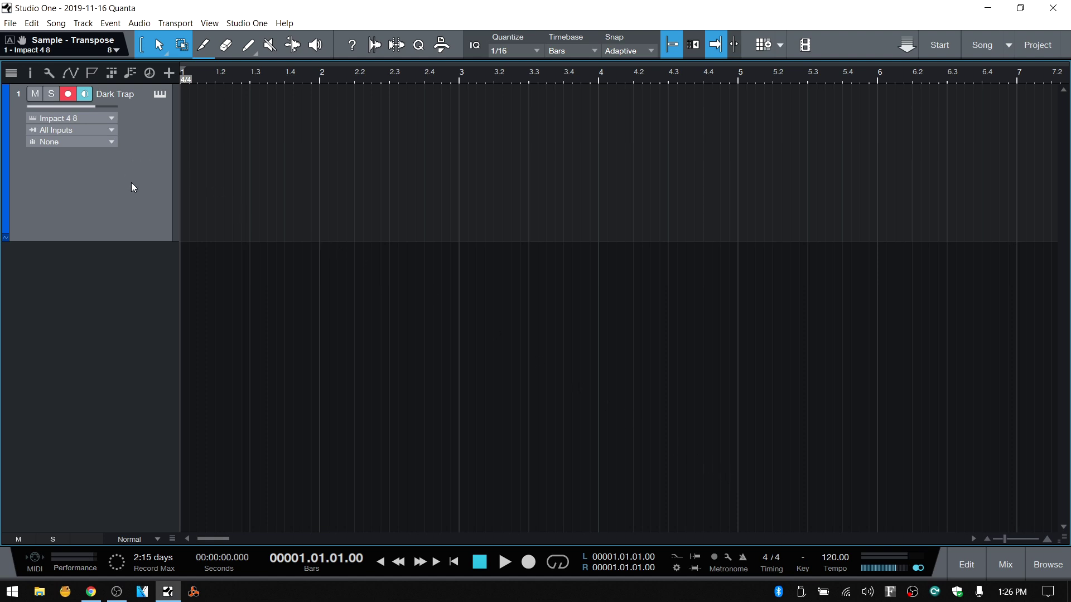
Open Impact XT, audition the pads from Perc Egg through Kick Blow, then close it
click(160, 95)
click(437, 259)
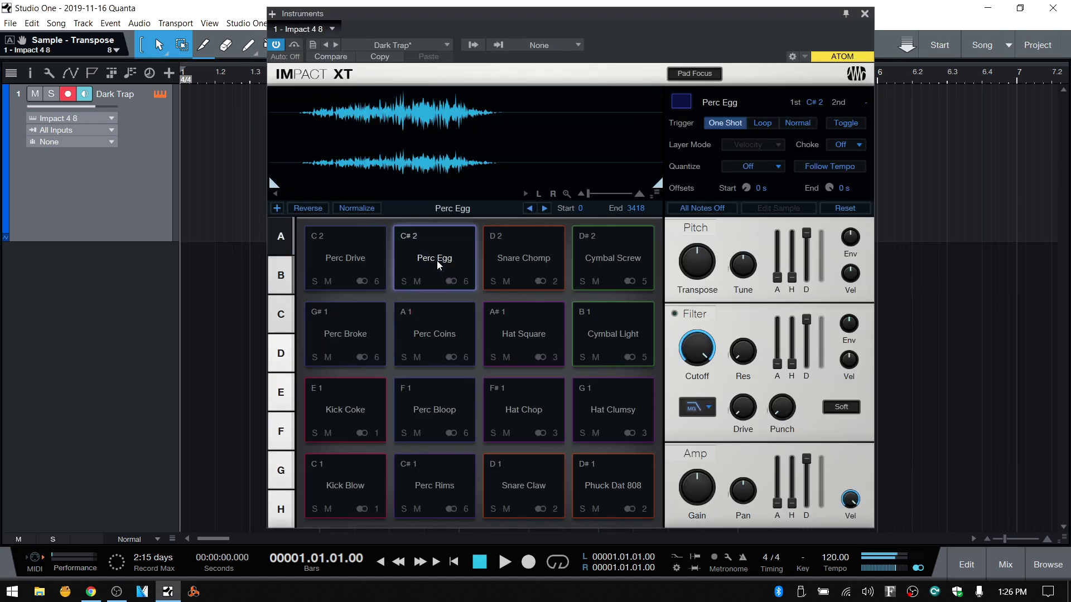
click(444, 324)
click(519, 342)
click(531, 410)
click(613, 411)
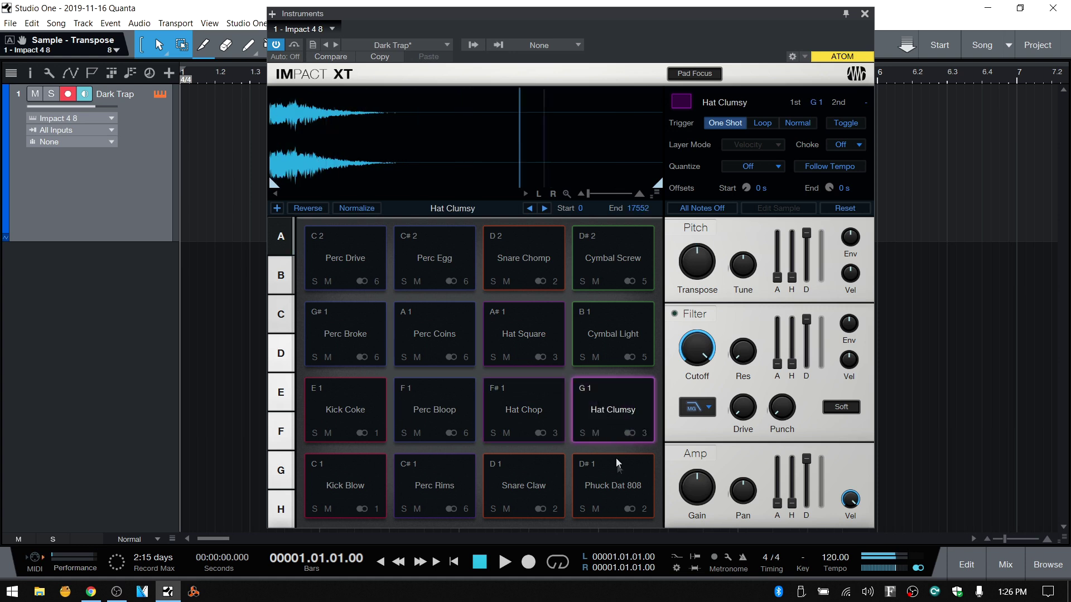
click(614, 477)
click(519, 491)
click(429, 485)
click(357, 486)
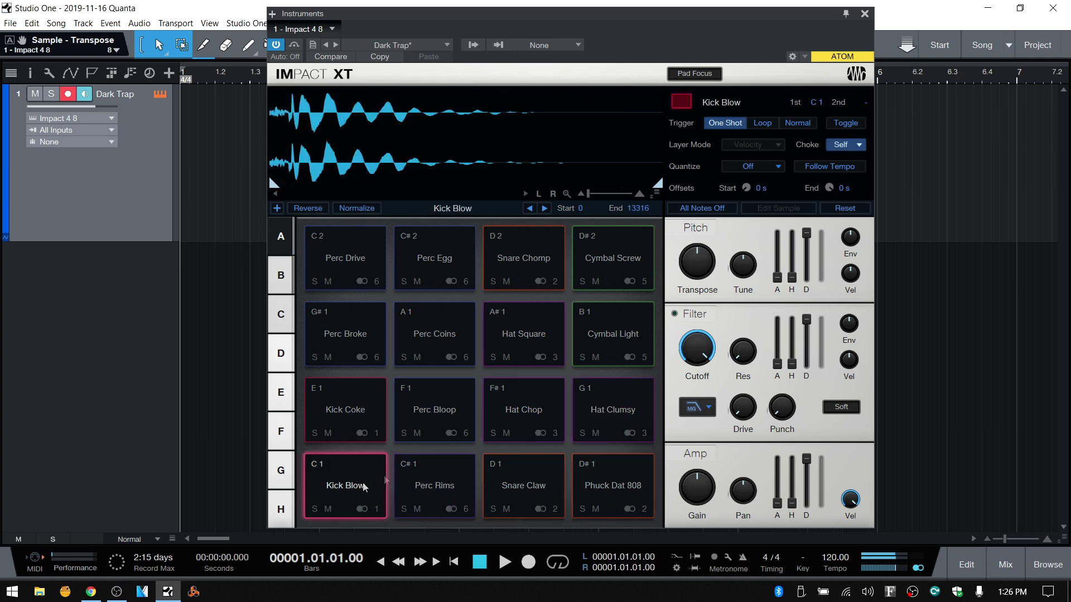
click(864, 14)
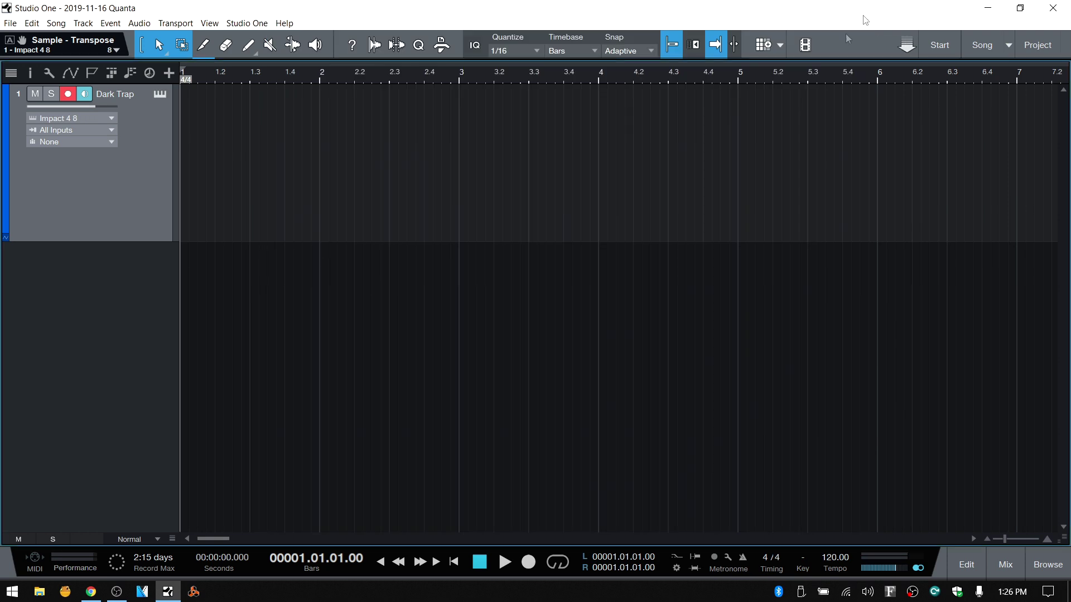
Draw a pattern over bar 2–3, set the loop range to it with P, and enable looping
alt+click(354, 222)
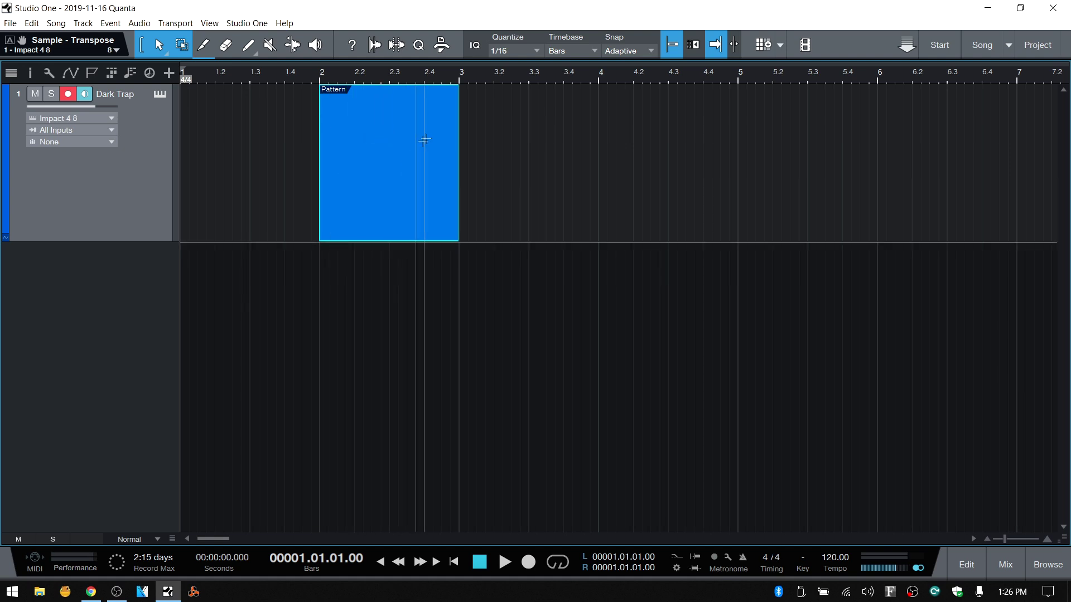
key(p)
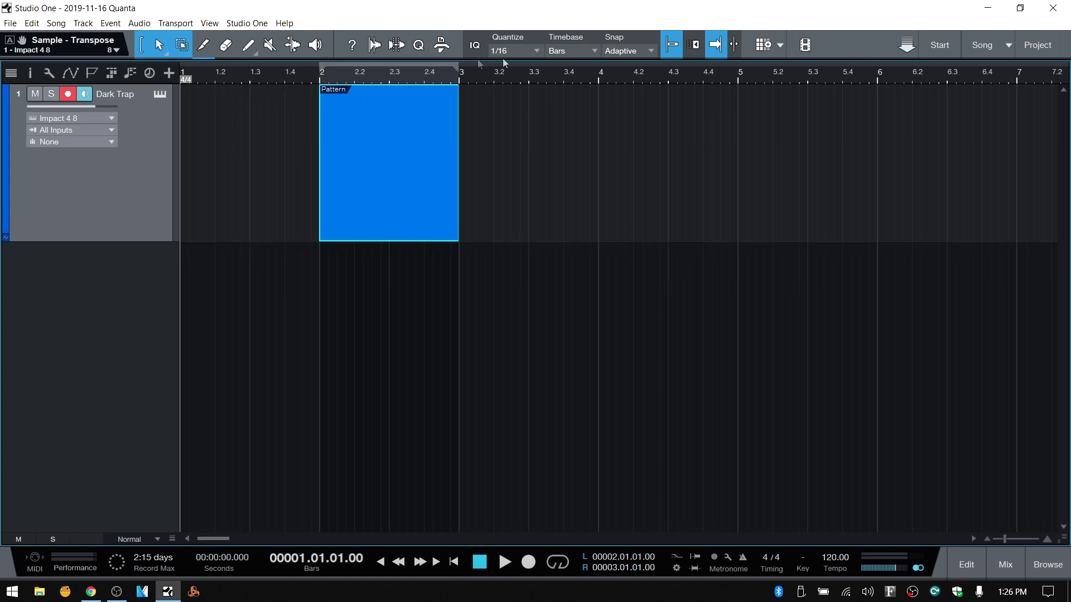
key(KP_Divide)
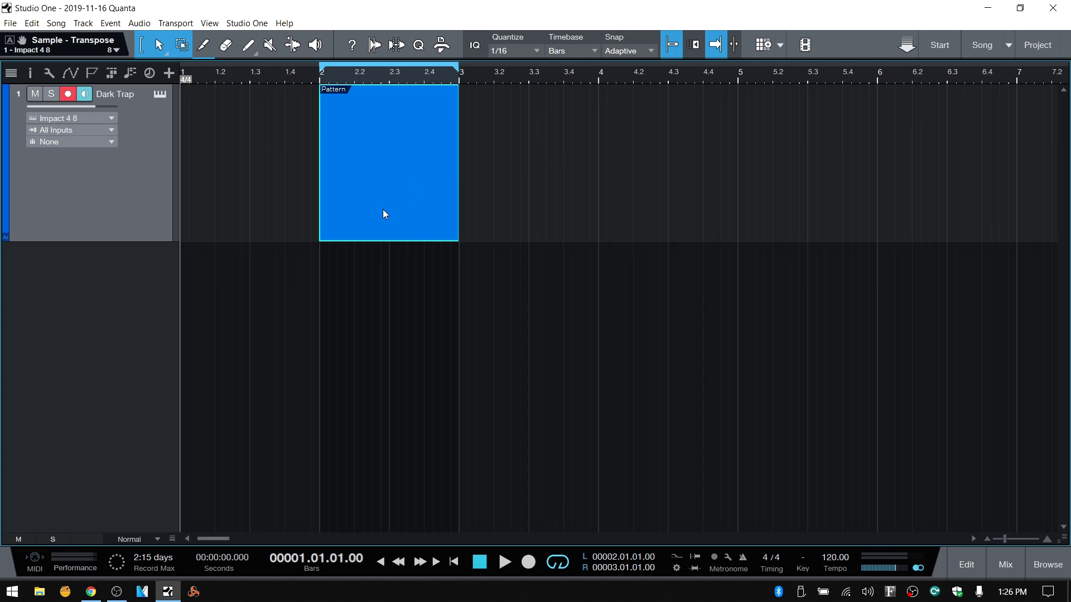
Fill the Hat Chop row on every odd step, 1 through 15, and play the pattern back
double_click(383, 209)
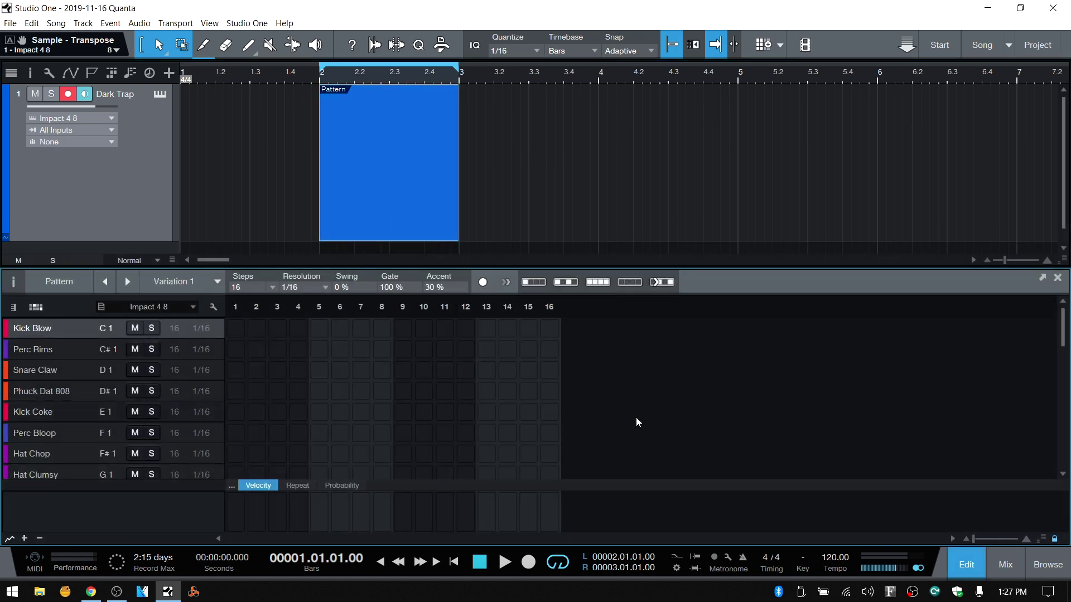
scroll(33, 385, down, 1)
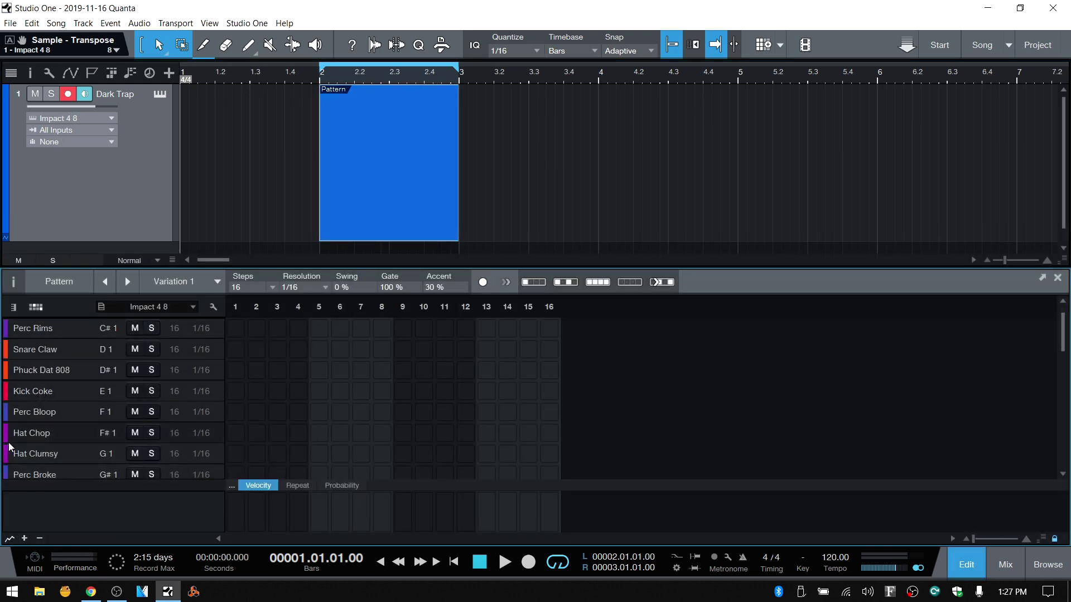
scroll(51, 406, down, 2)
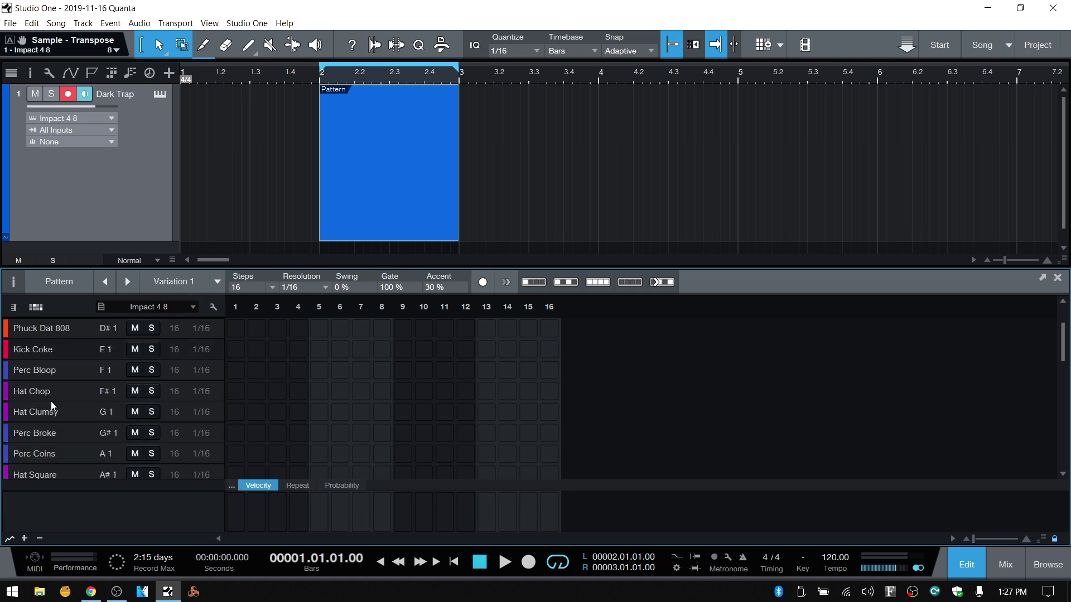
click(29, 393)
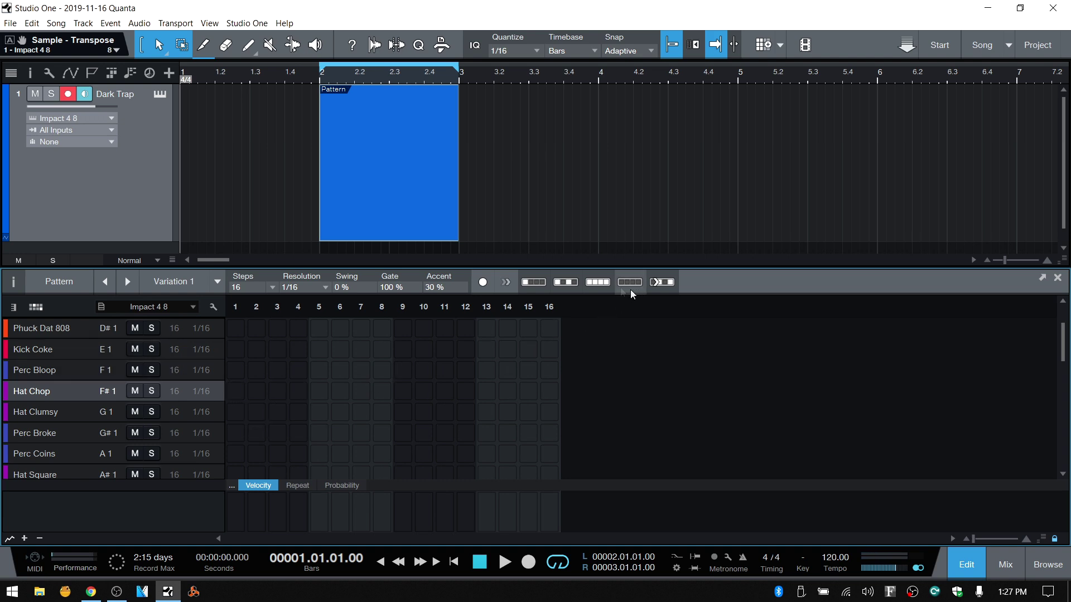
click(565, 284)
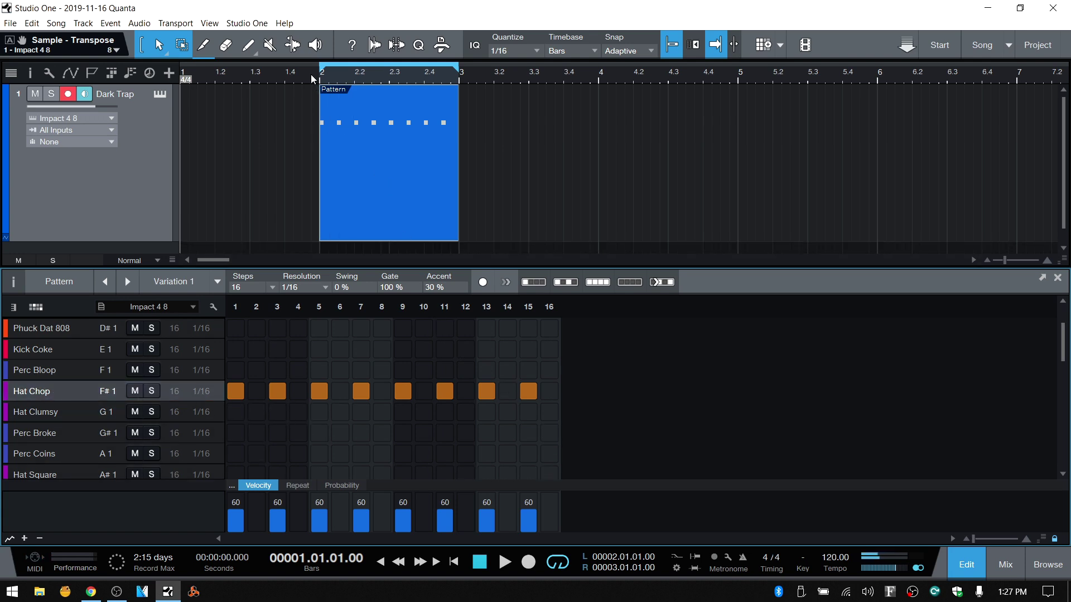
key(space)
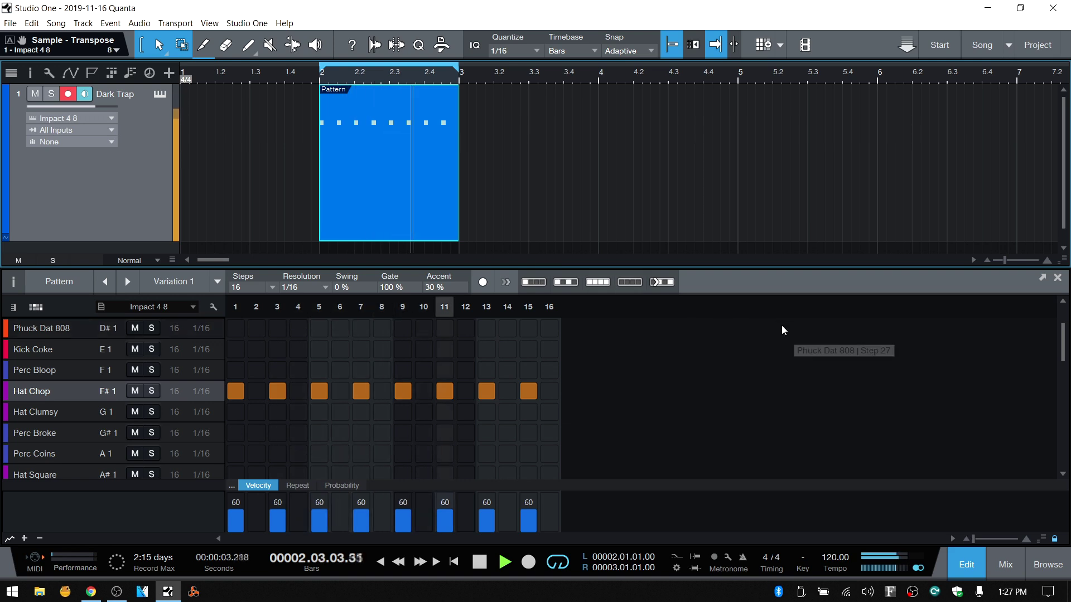
key(space)
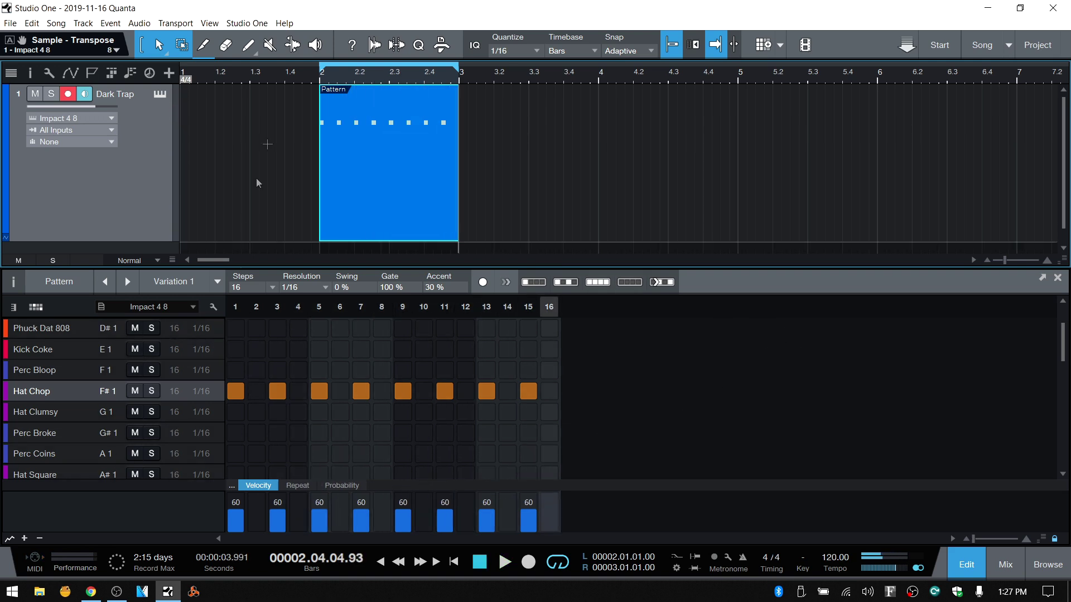
click(10, 539)
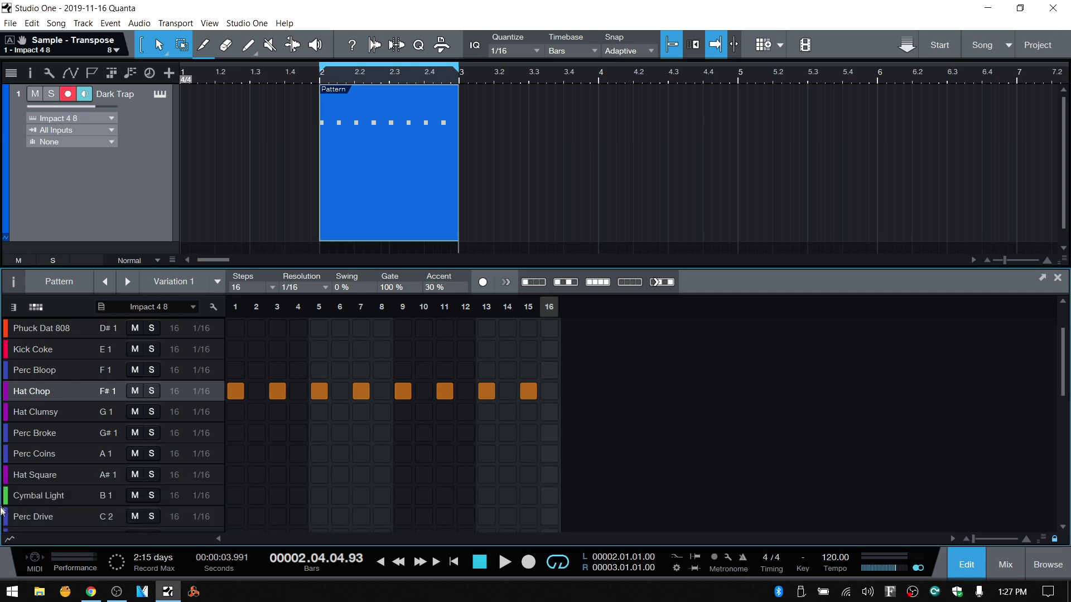
Show the velocity lane, then open Impact XT and trigger the Hat Chop pad to check its Transpose knob
click(10, 540)
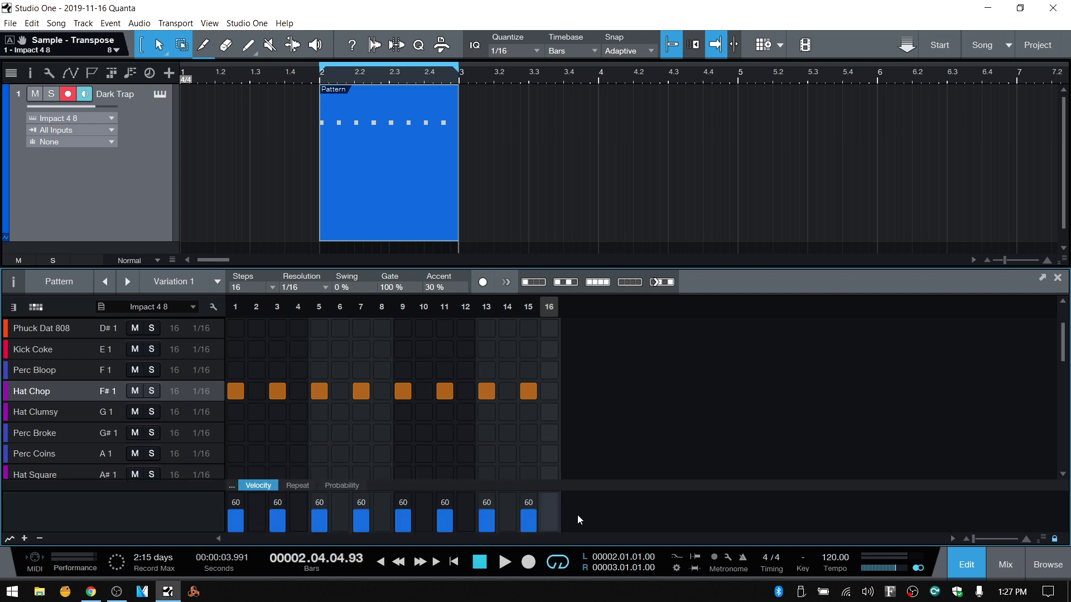
click(160, 95)
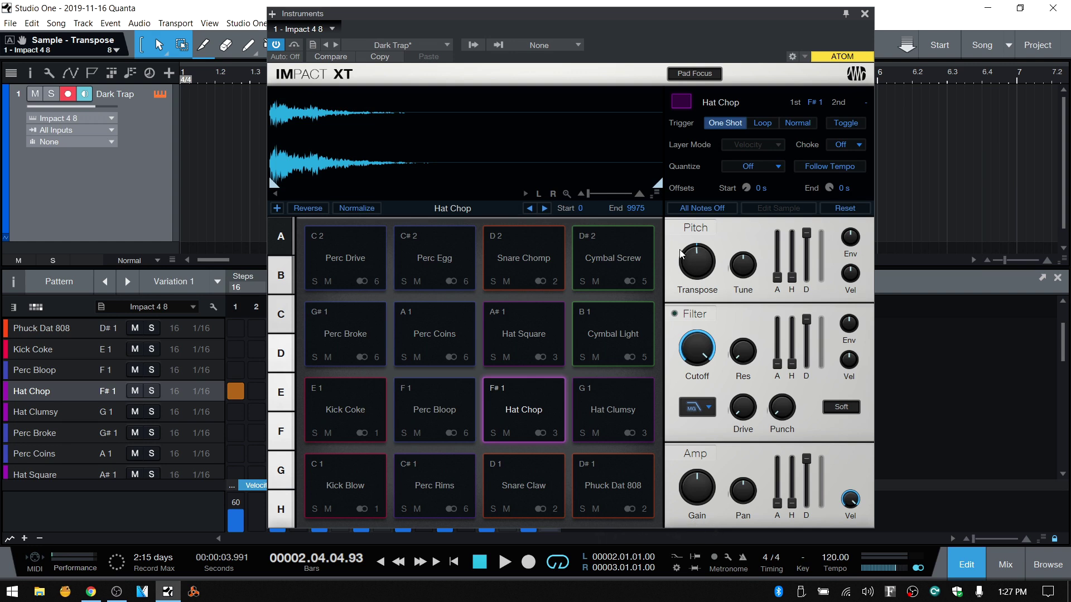
mouse_move(701, 267)
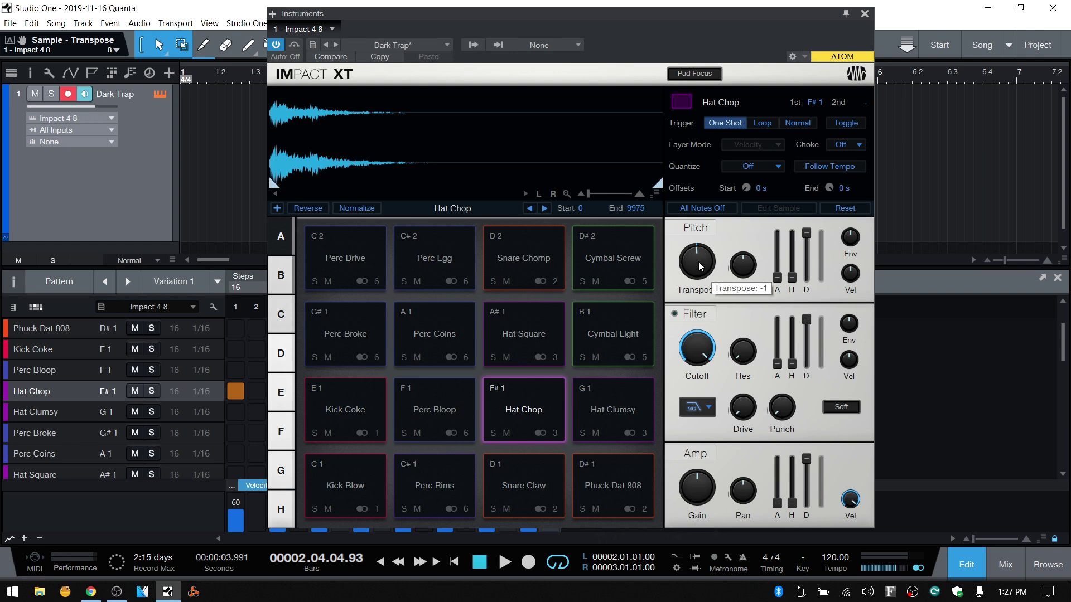
click(524, 409)
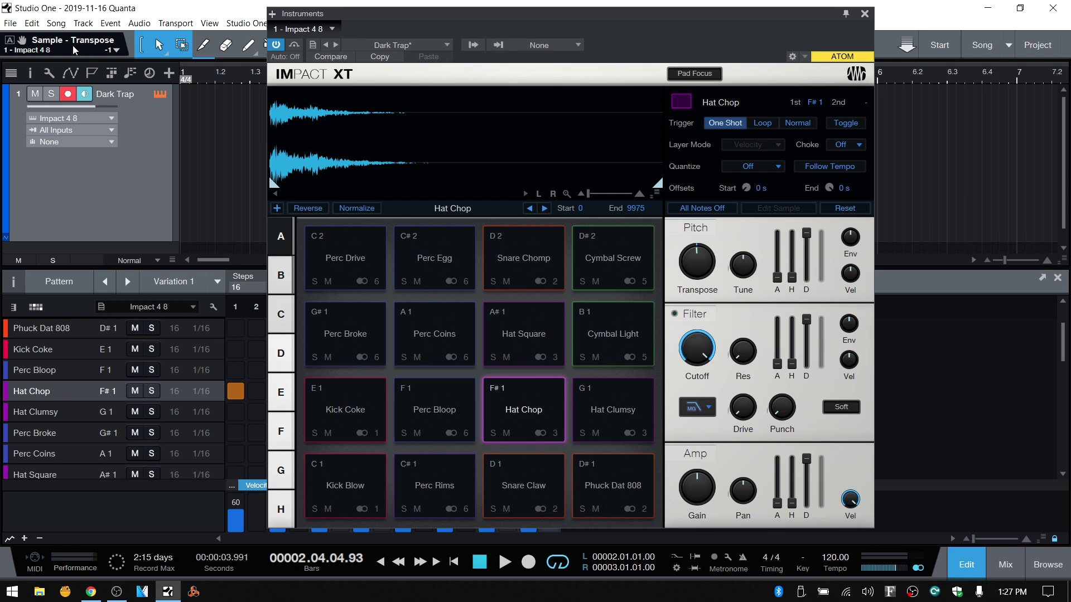
click(865, 13)
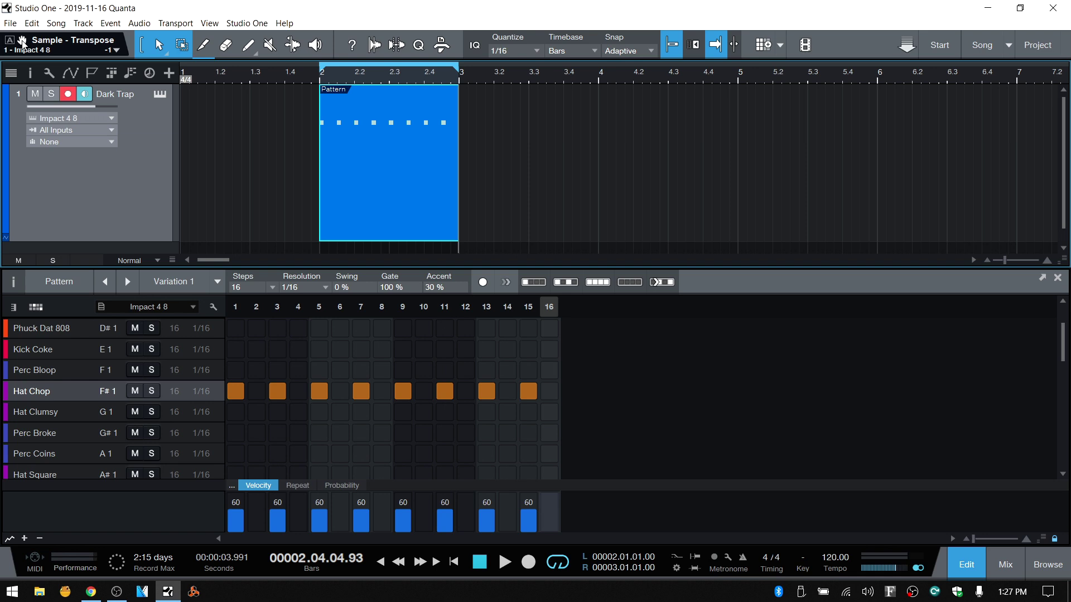
Drag Sample - Transpose into the pattern as a lane and reset every step from -1 to 0
drag(23, 41, 594, 509)
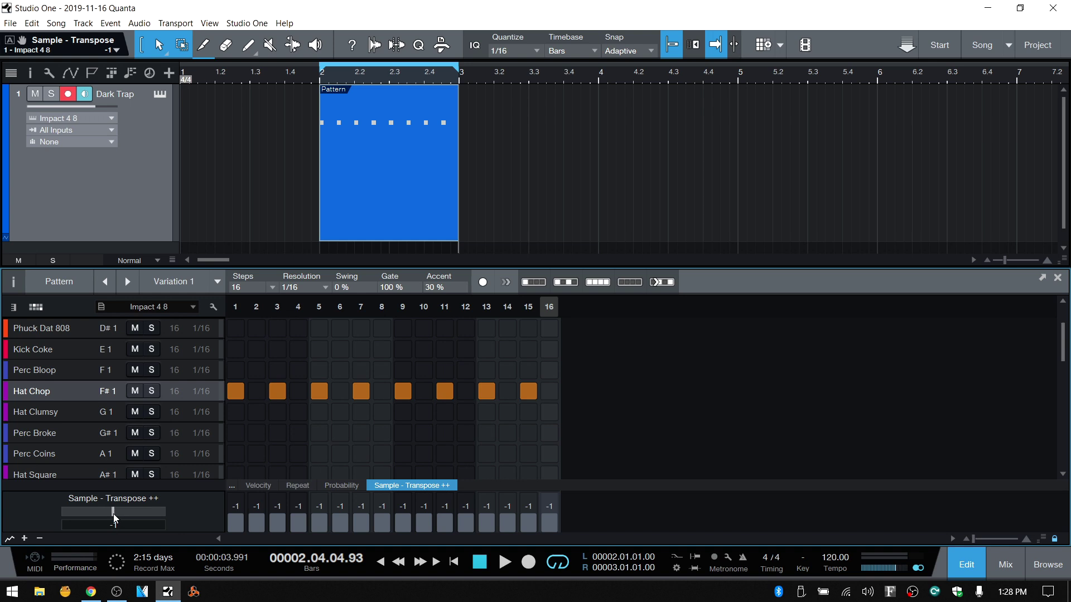
drag(114, 517, 116, 517)
Audition Hat Chop at higher and lower Sample Transpose values, return to 0, and close Impact XT
click(160, 94)
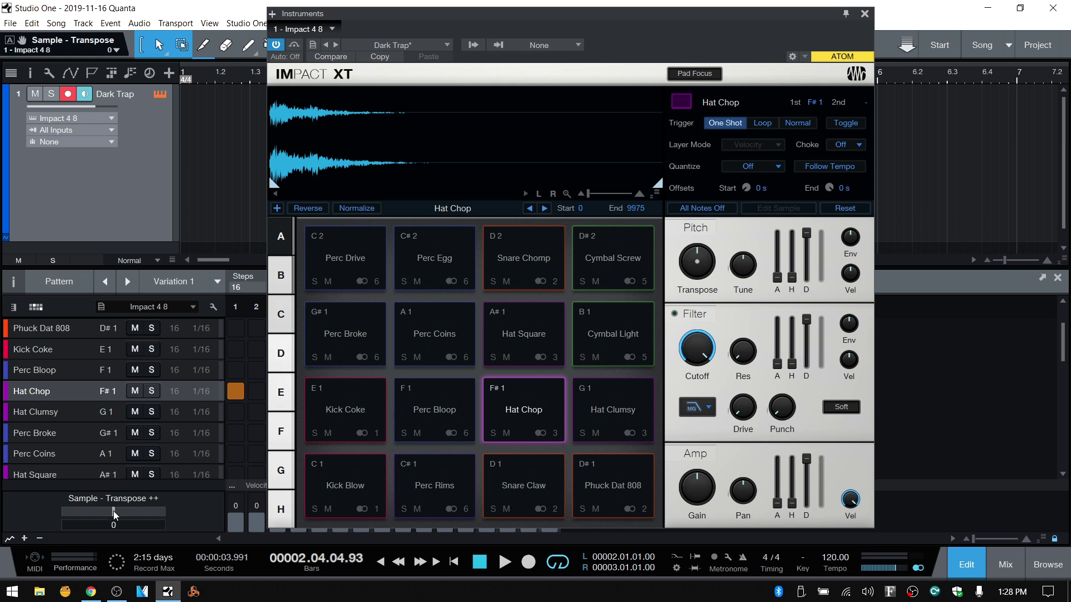
drag(113, 511, 131, 512)
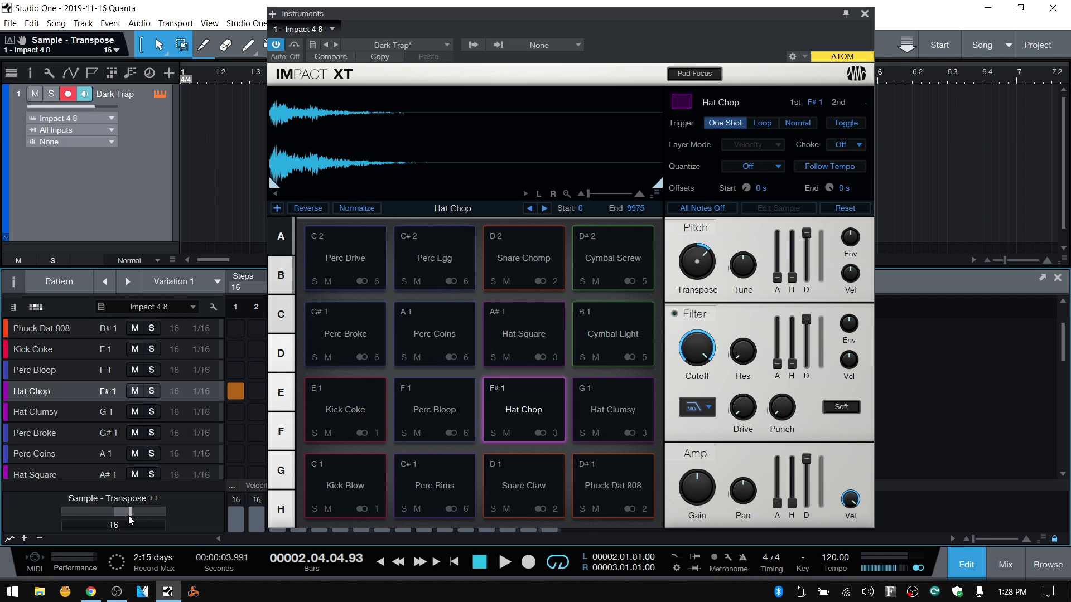
mouse_move(129, 513)
mouse_down()
mouse_move(100, 511)
mouse_move(112, 510)
mouse_up()
click(864, 14)
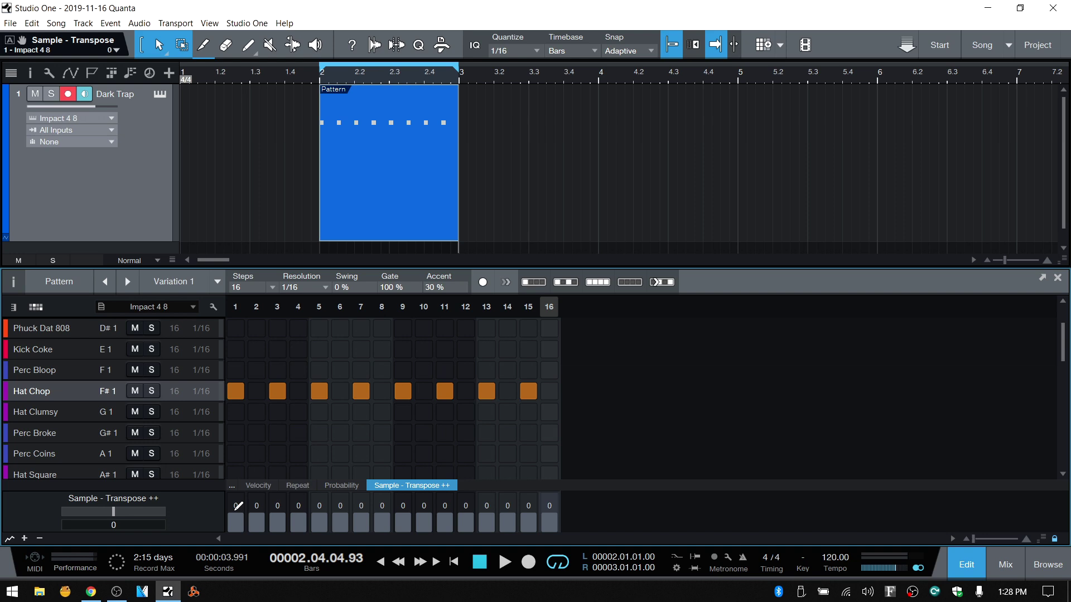
Set all Hat Chop steps to -3 transpose, raise step 3 to 6, and rework step 5
drag(238, 506, 240, 506)
drag(244, 509, 239, 510)
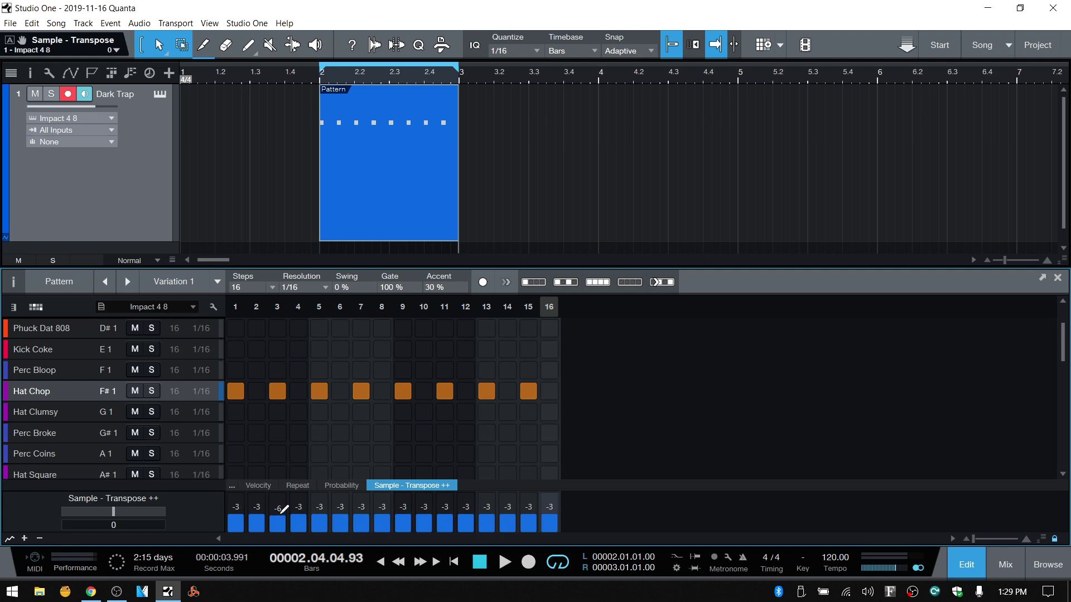
drag(279, 519, 286, 506)
drag(318, 511, 325, 506)
drag(327, 507, 328, 509)
drag(324, 508, 324, 507)
Raise step 7 to 4, step 11 to 1 and step 15 higher, then rewind to bar 2
drag(364, 510, 369, 505)
drag(449, 512, 491, 510)
drag(530, 511, 534, 509)
click(316, 78)
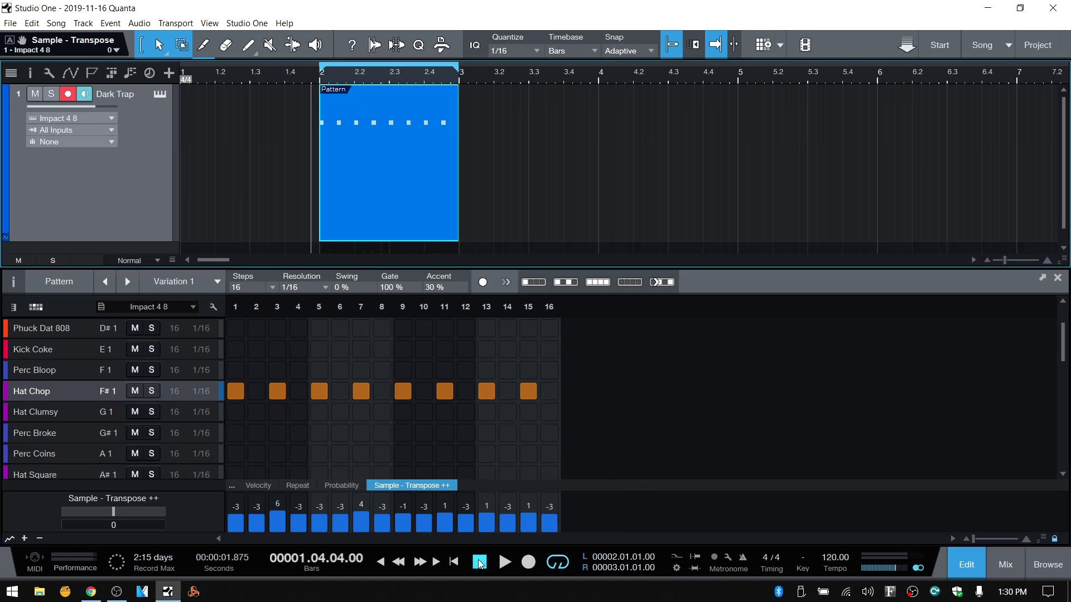
Play the loop, set step 13's transpose to 11, and give steps 3, 7, 13 repeats of 2, 5, 4
click(505, 562)
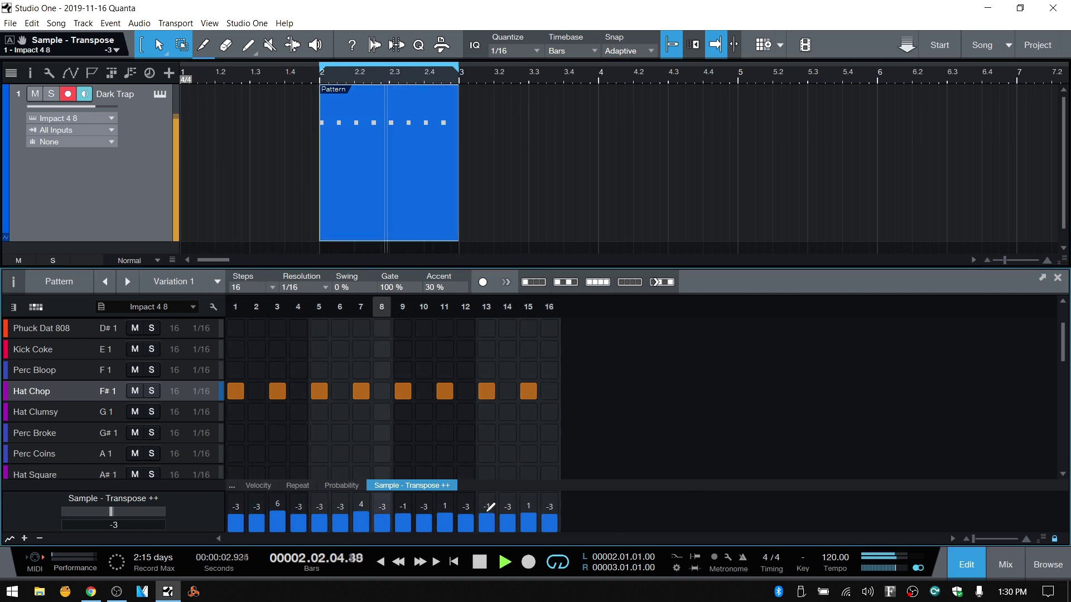
drag(490, 506, 491, 502)
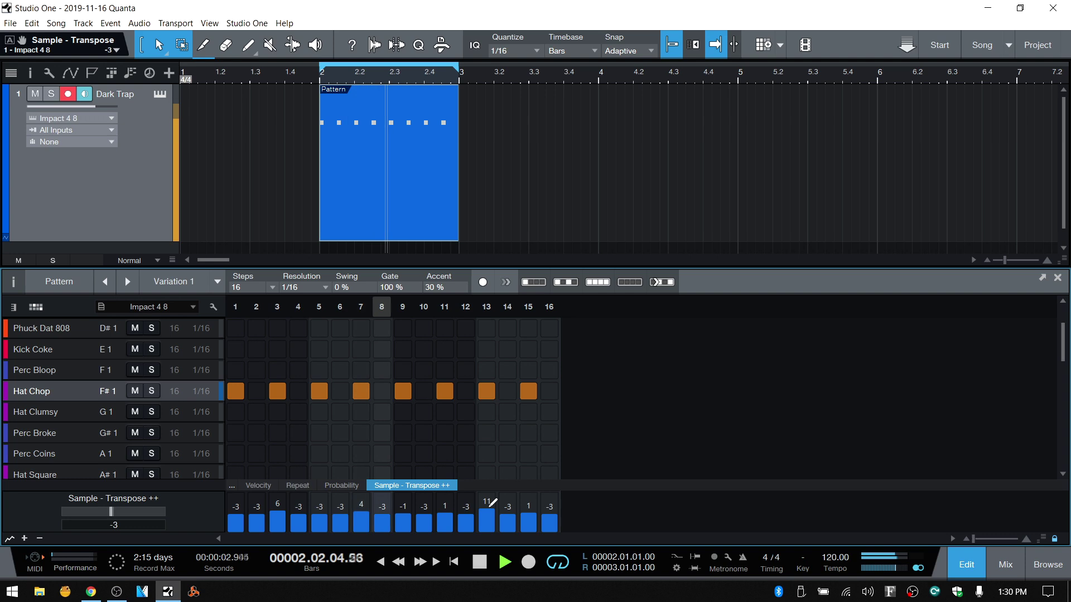
click(297, 486)
drag(489, 521, 493, 511)
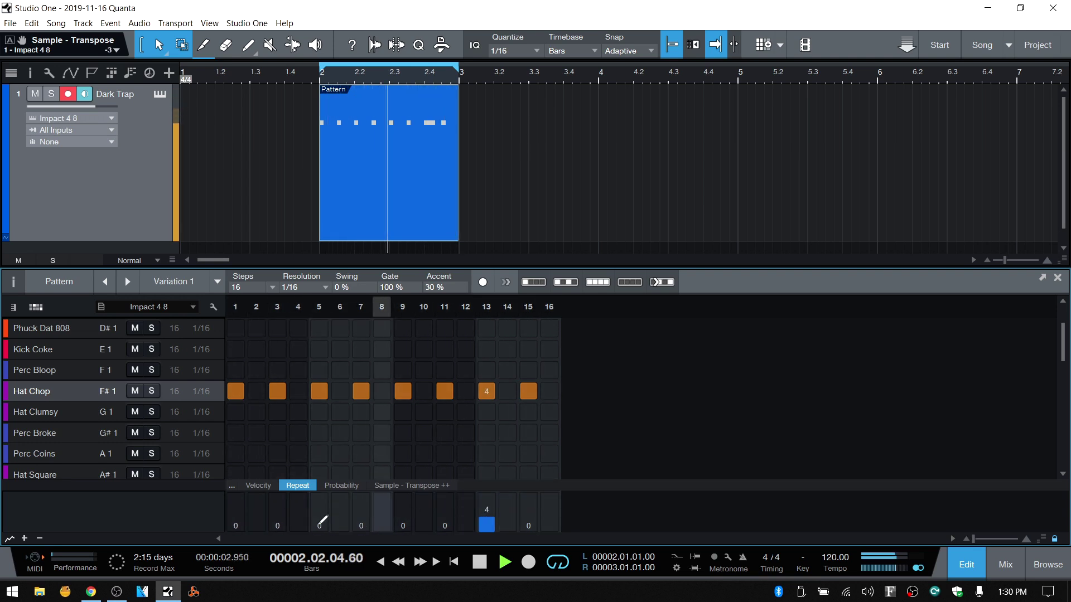
click(279, 524)
click(364, 525)
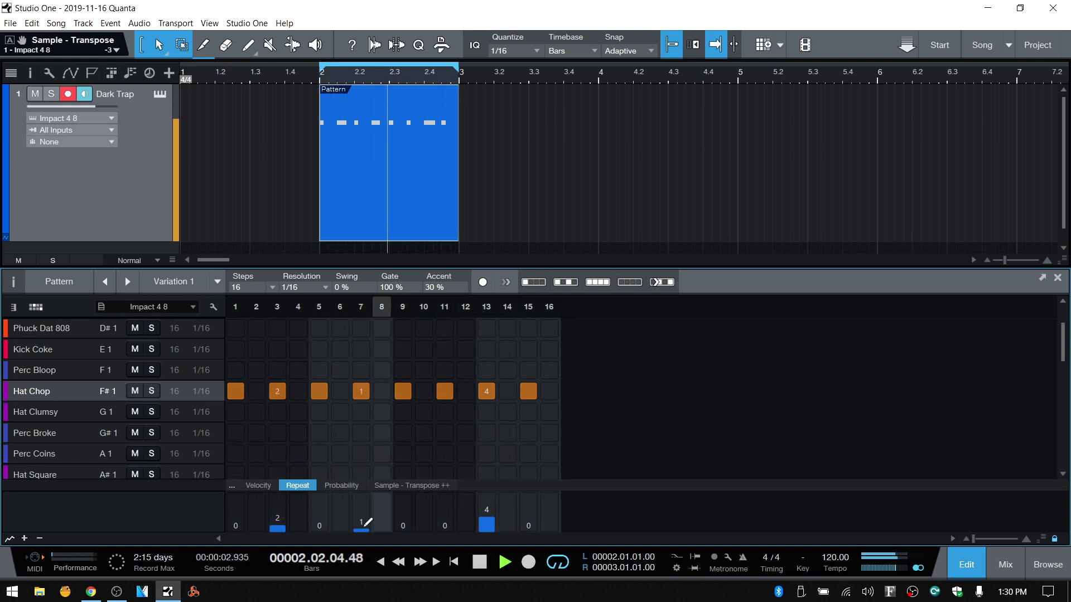
drag(365, 526, 364, 513)
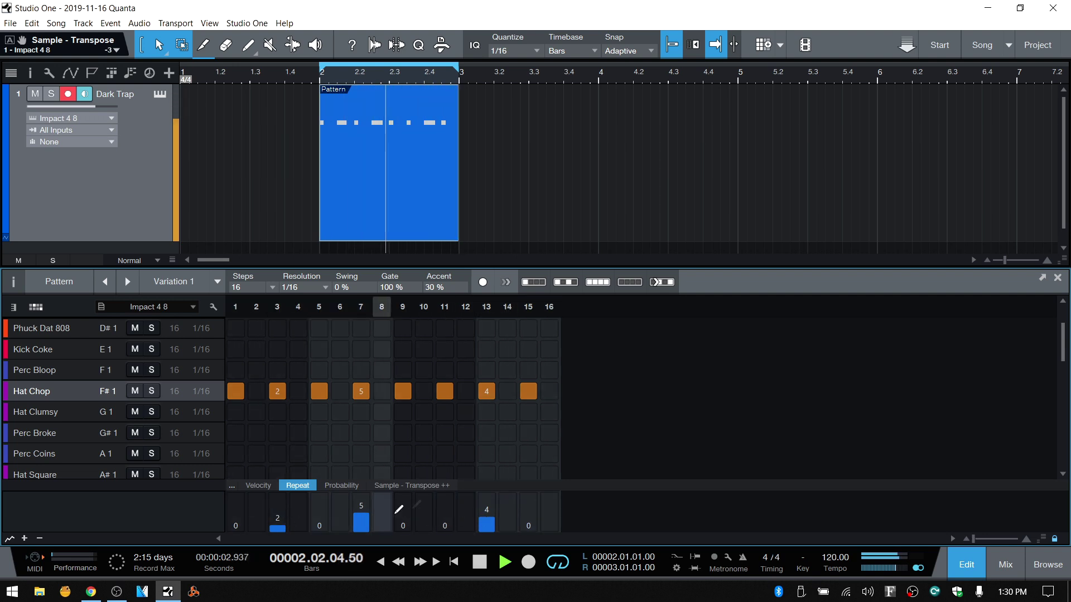
Return to the Sample - Transpose ++ lane and replay the hat pattern, briefly opening Impact XT, then stop
click(411, 487)
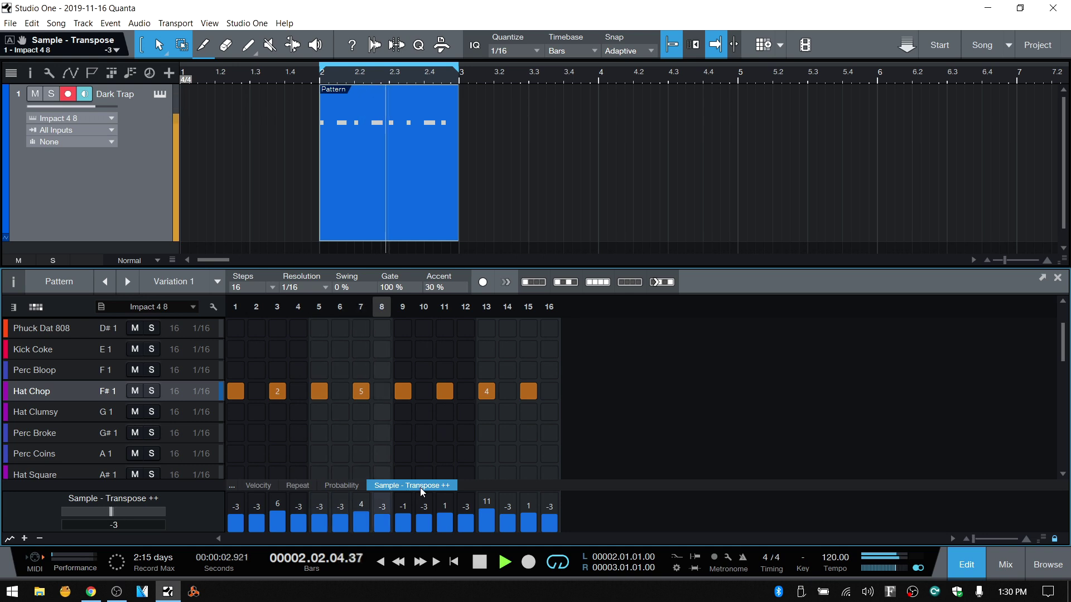
key(space)
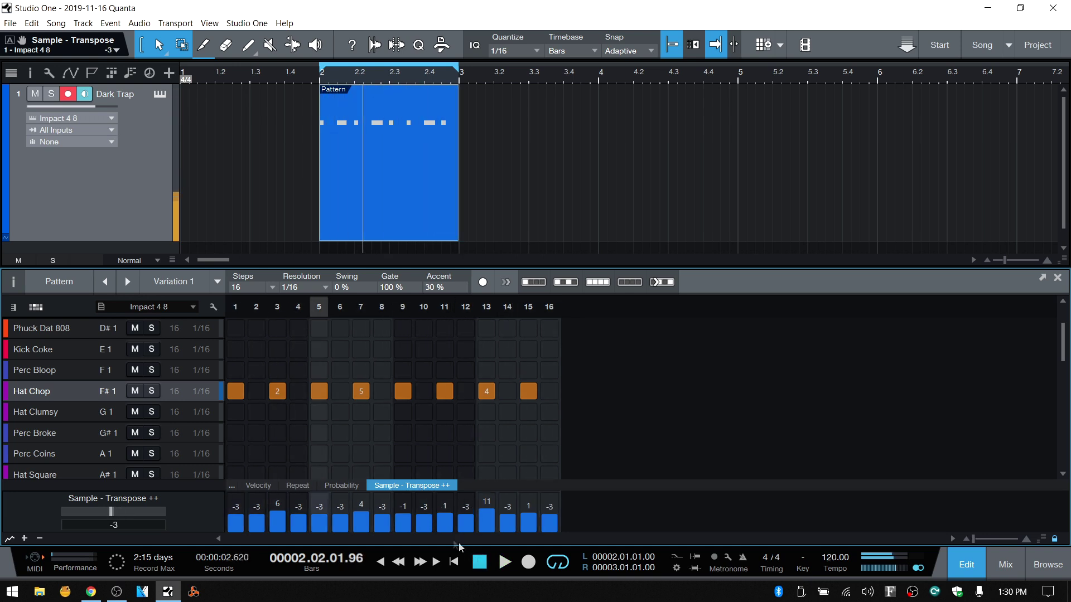
click(505, 563)
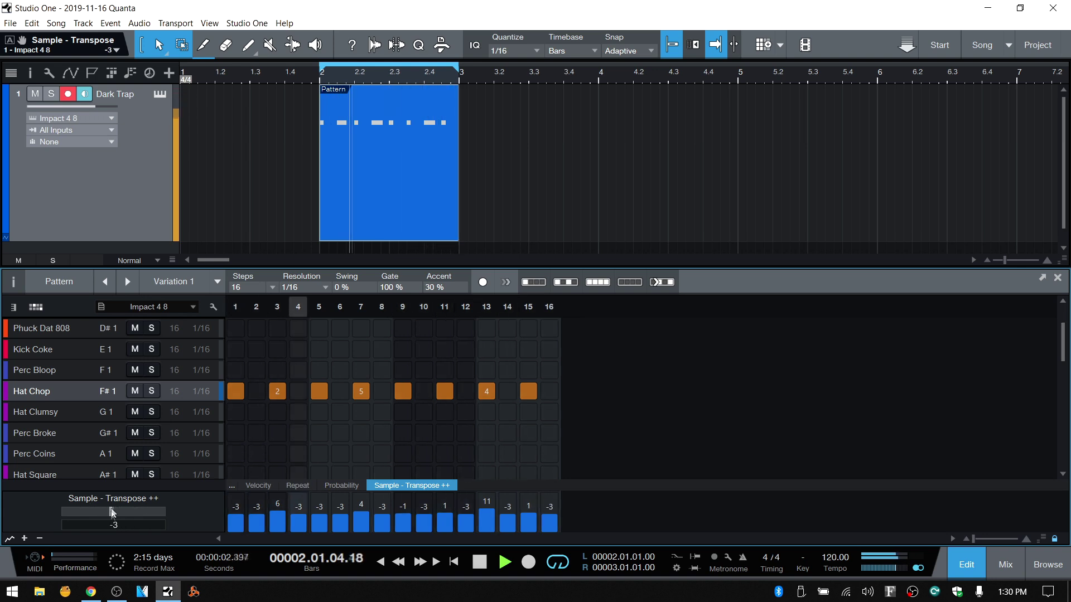
click(159, 93)
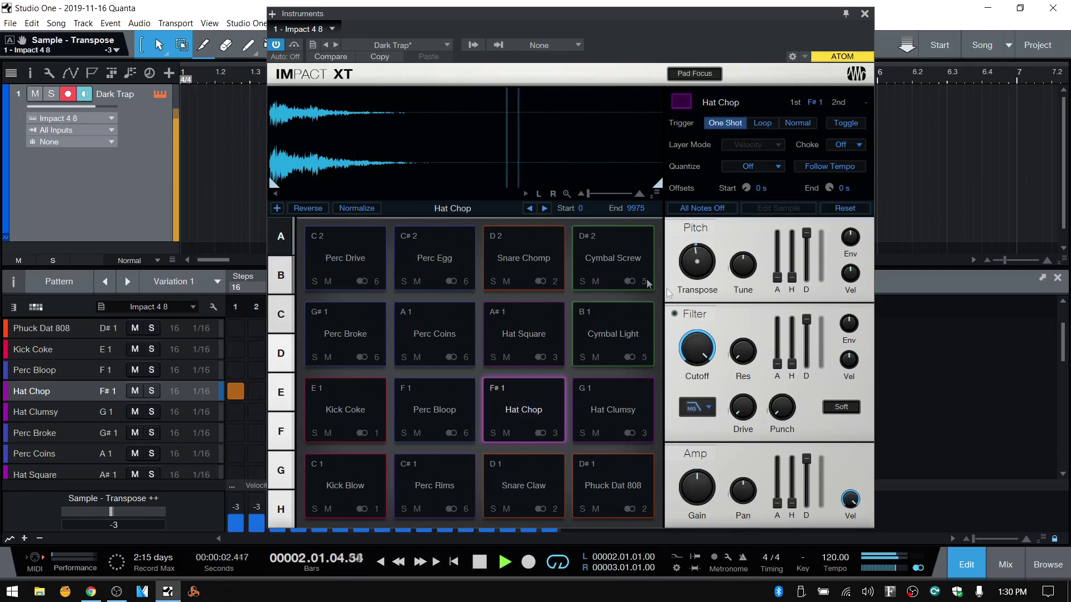
click(864, 13)
key(space)
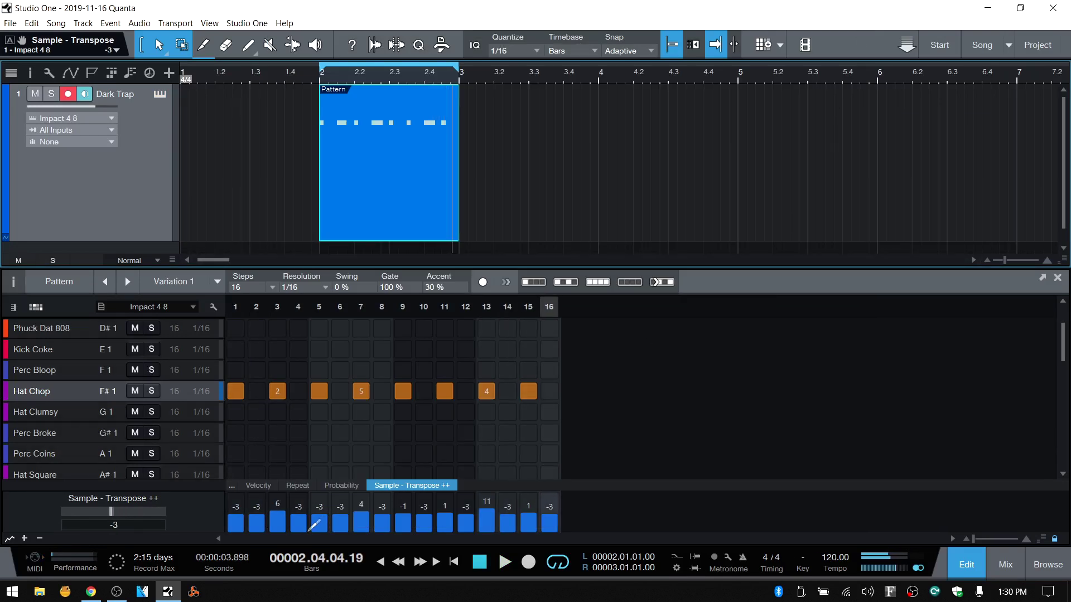
Reset the Sample - Transpose ++ lane from its context menu and drag the overall transpose slider
right_click(415, 487)
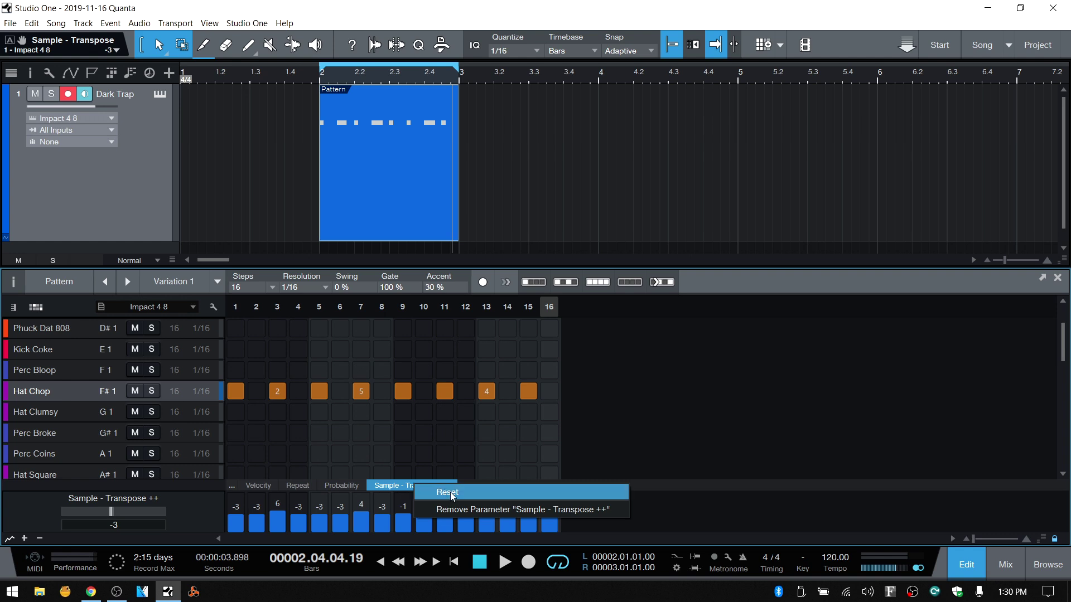
click(441, 492)
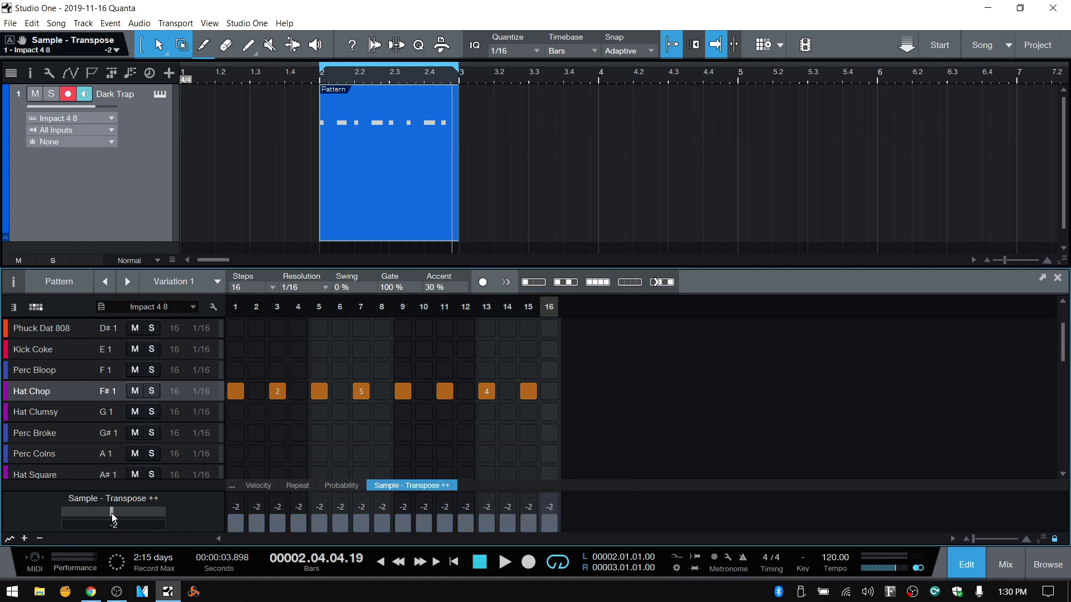
drag(112, 514, 113, 513)
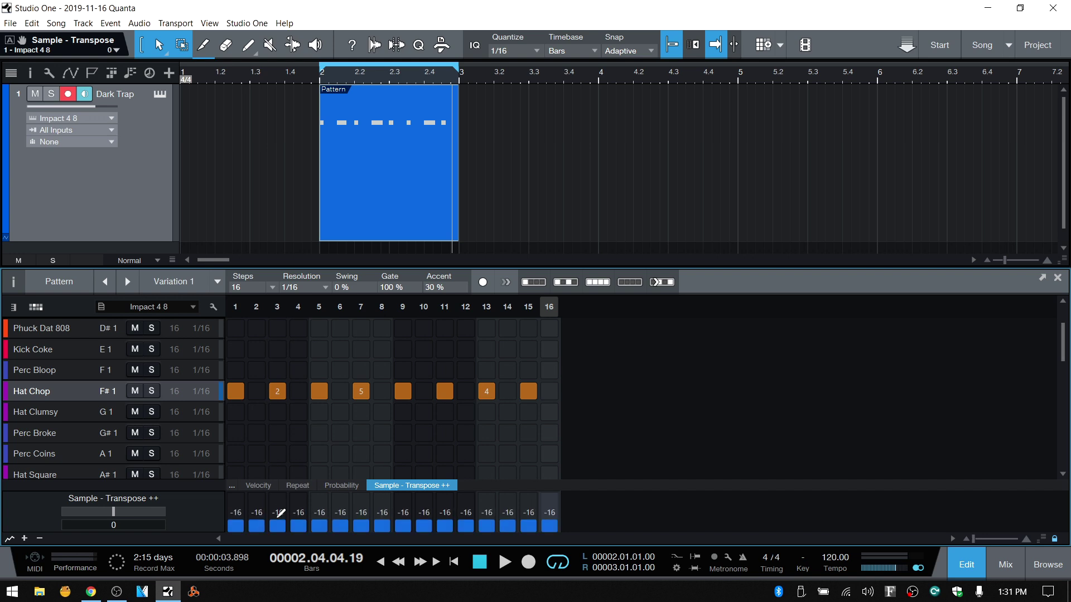
Cycle the hat pattern's Sample Transpose values until it reads -1, then erase the Hat Chop steps
click(281, 509)
click(282, 508)
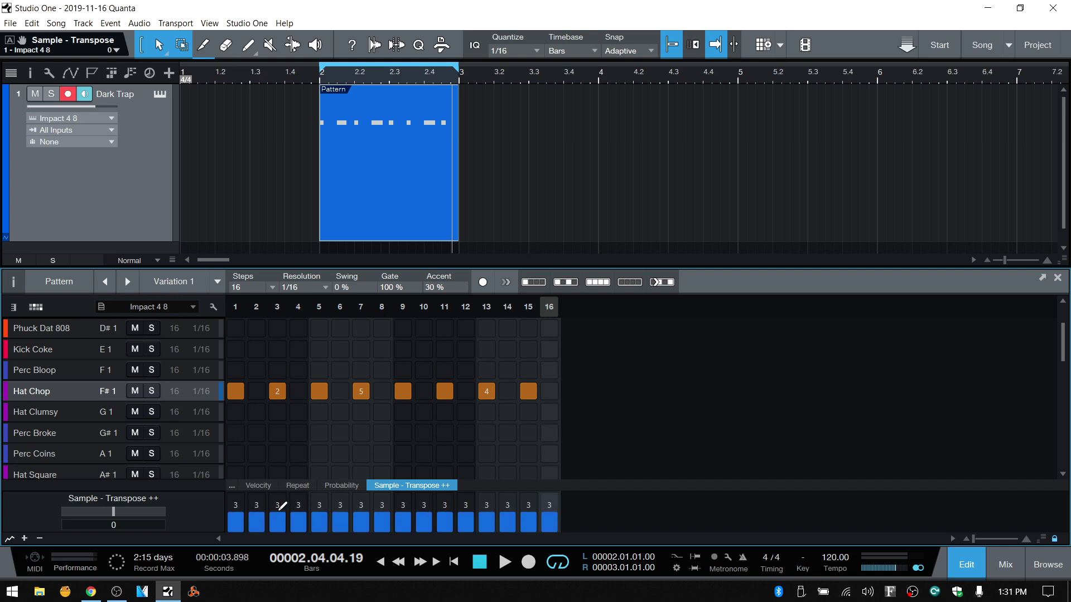
click(282, 508)
click(282, 507)
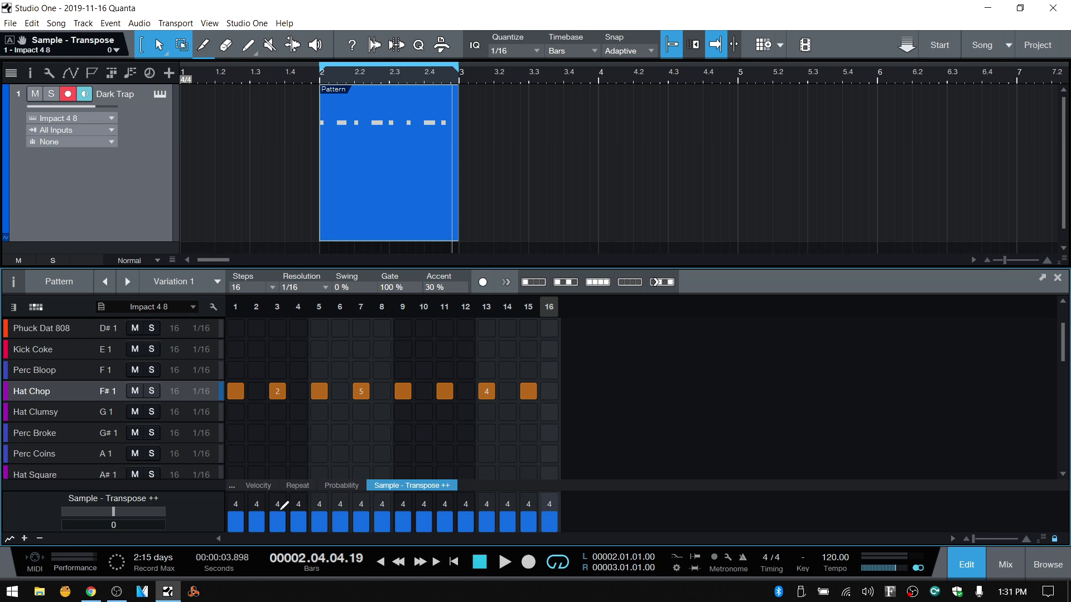
click(284, 505)
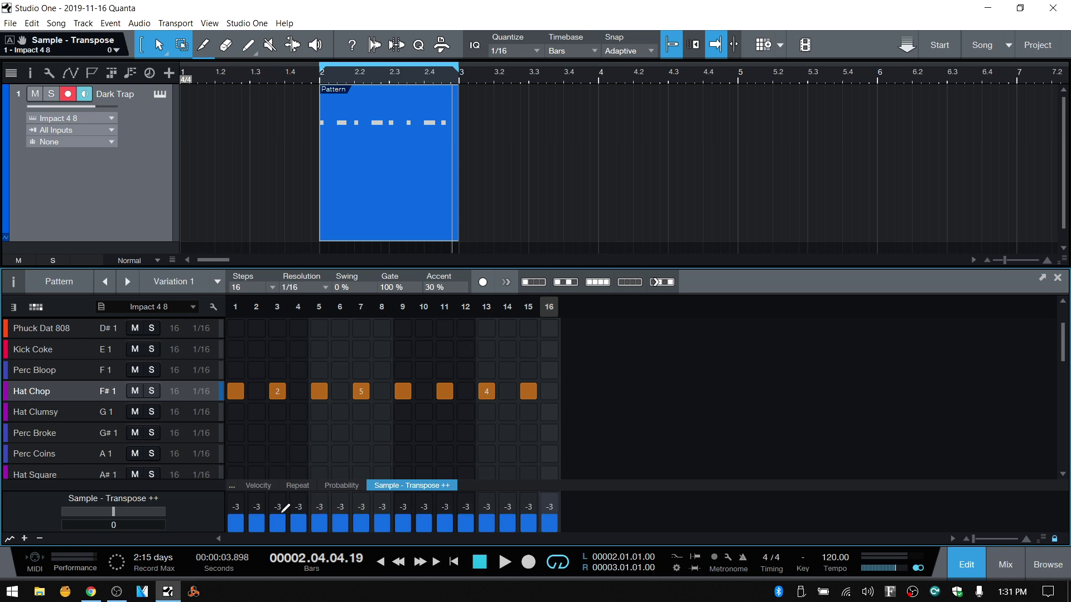
click(284, 508)
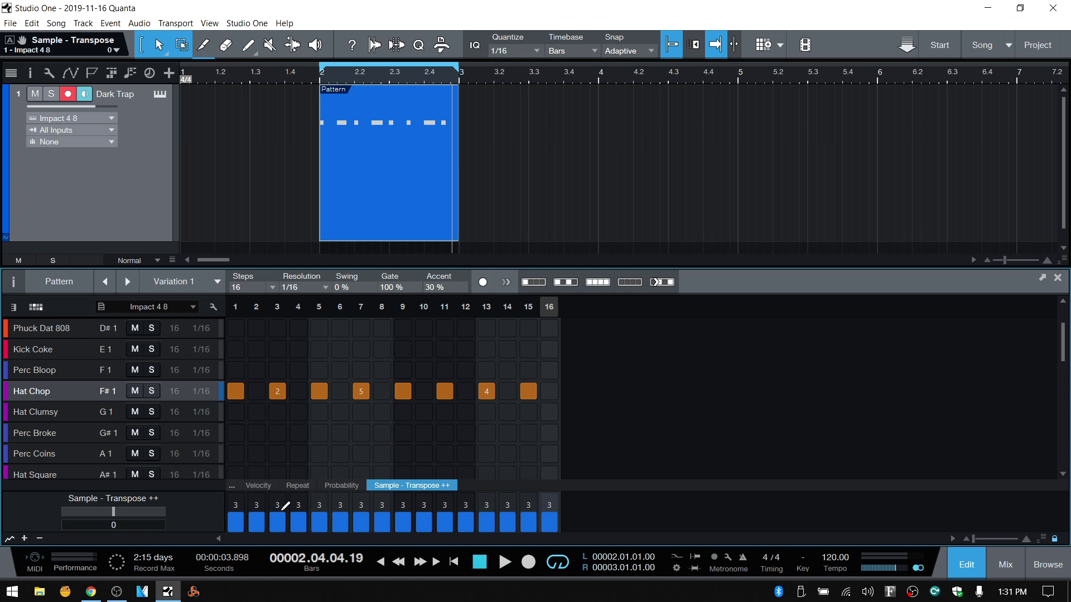
click(286, 507)
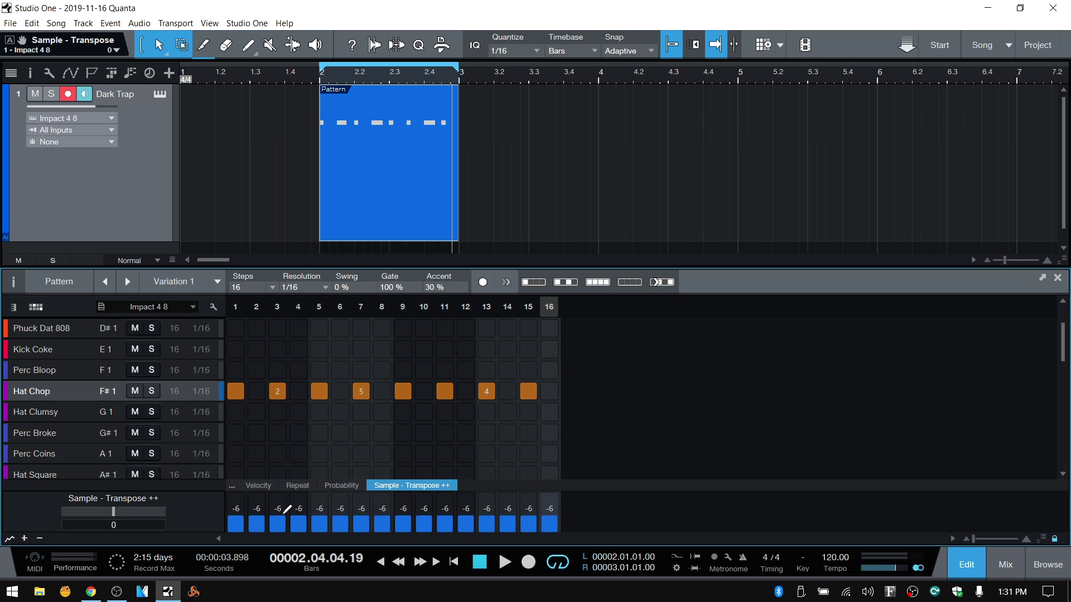
click(286, 507)
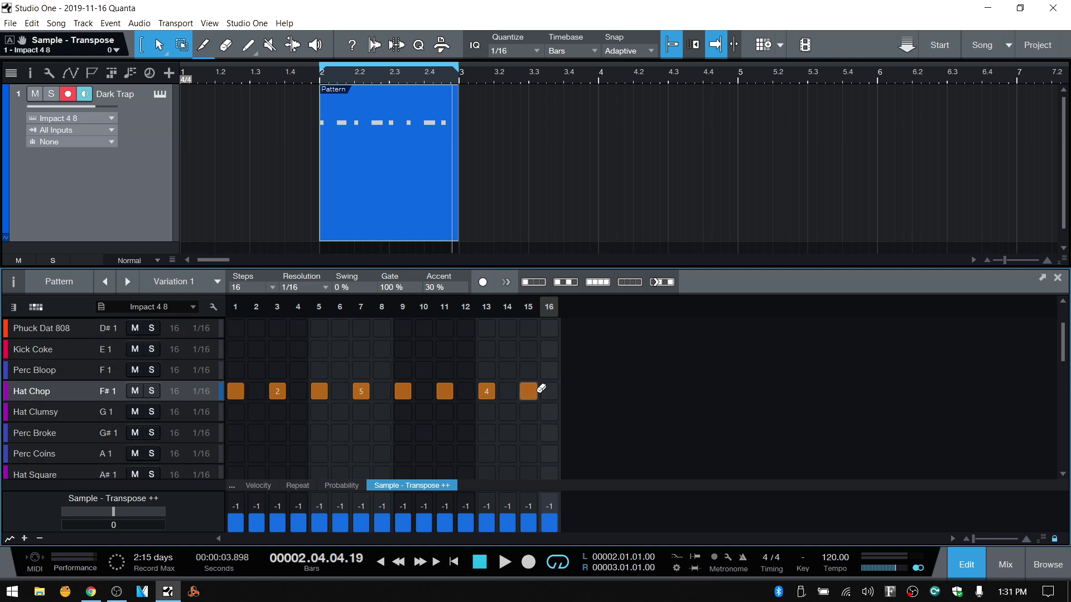
drag(539, 391, 243, 397)
Select the Phuck Dat 808 row, reset its transpose to 0, and add a hit on step 1
scroll(313, 391, up, 1)
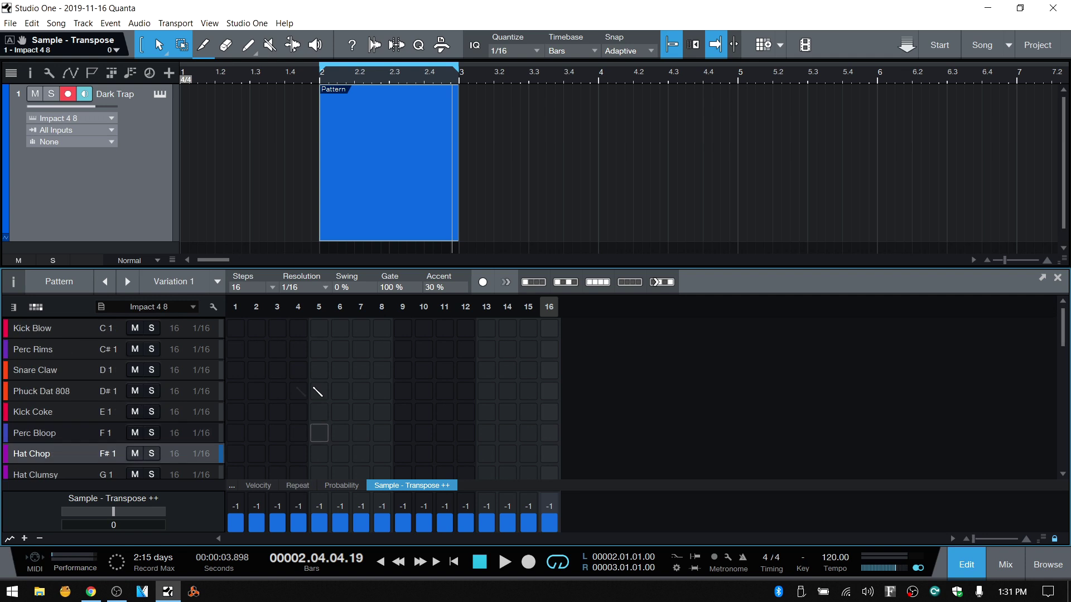
click(36, 387)
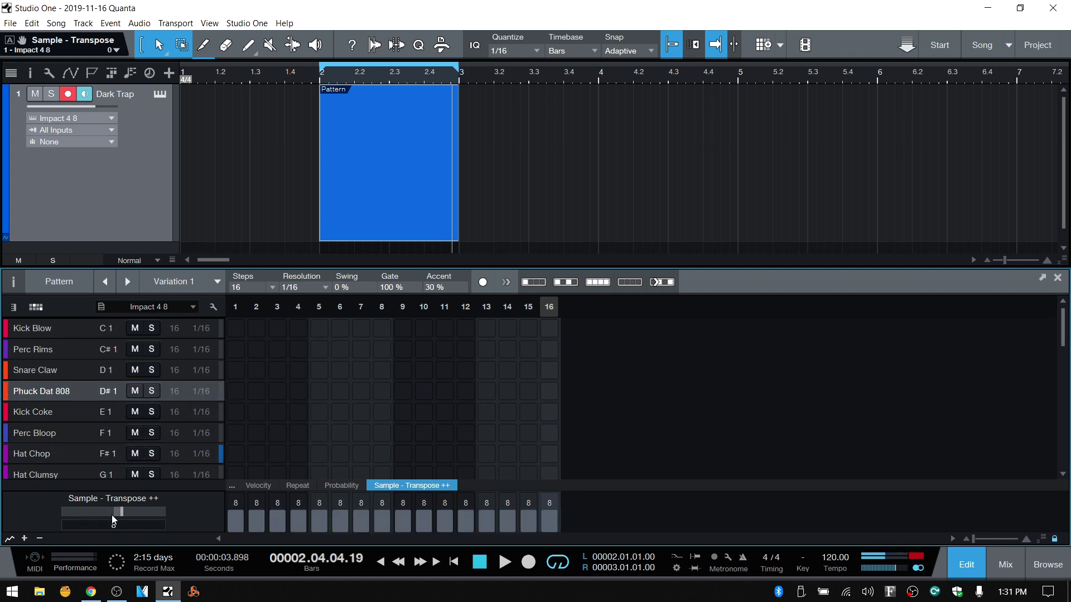
drag(121, 512, 114, 512)
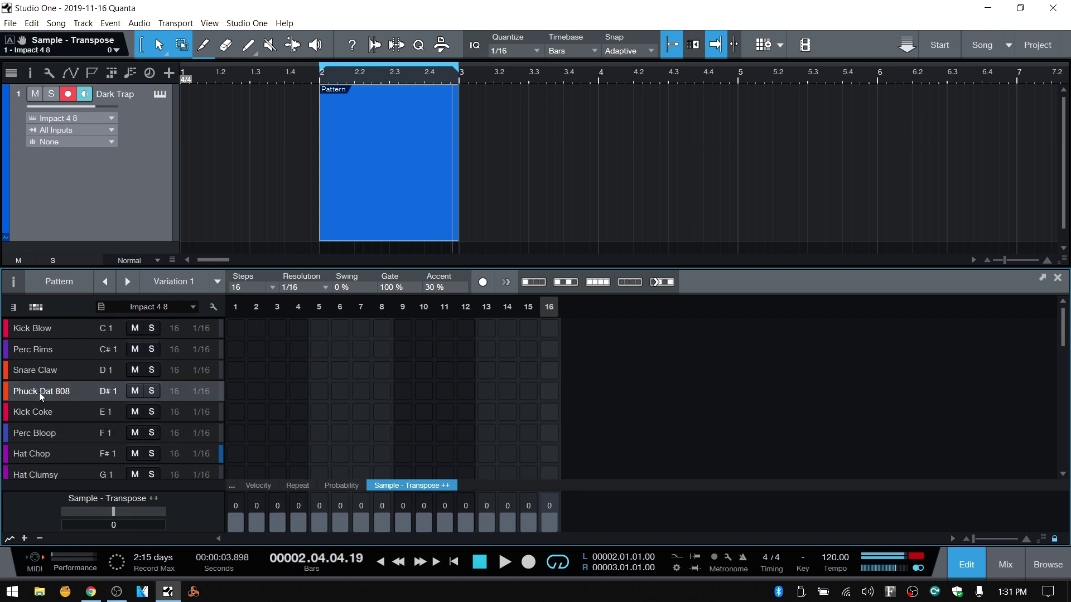
click(235, 392)
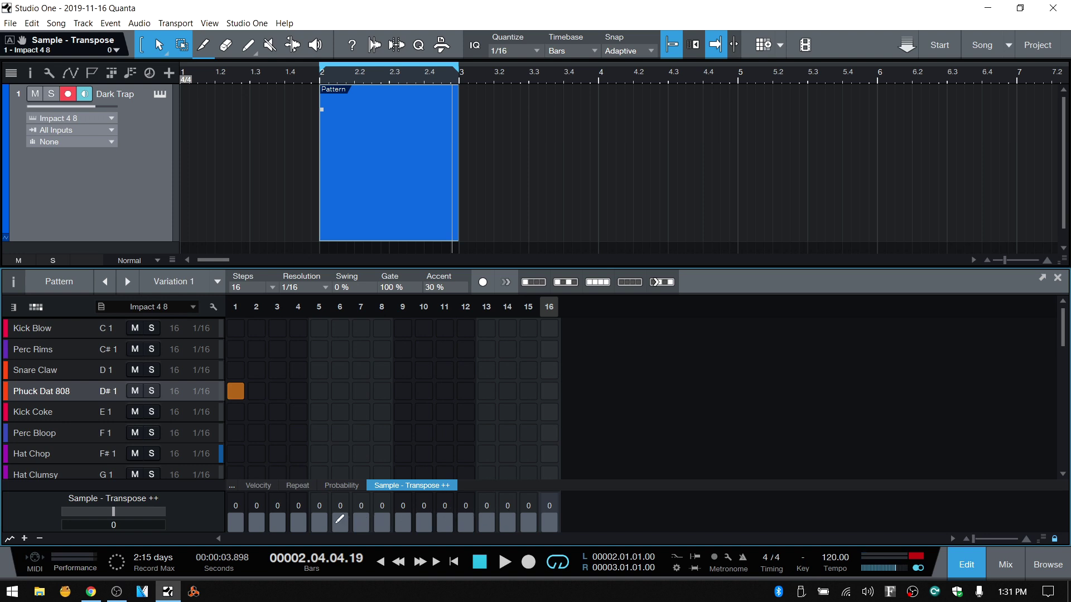
Audition the Phuck Dat 808 pad in Impact XT, then set step 1's Sample Transpose to 4
click(159, 93)
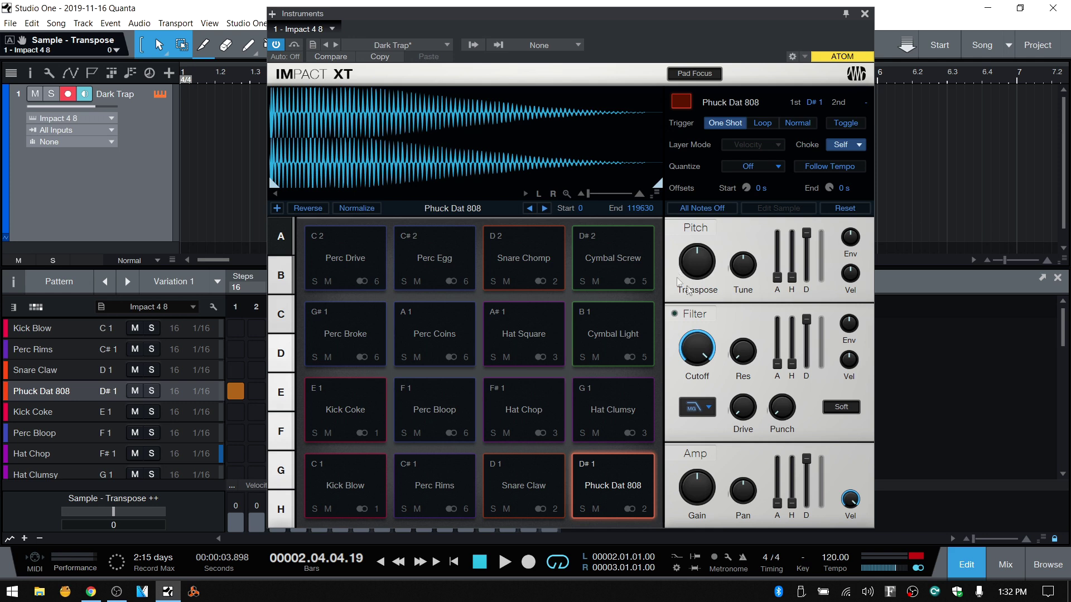
click(612, 492)
click(864, 14)
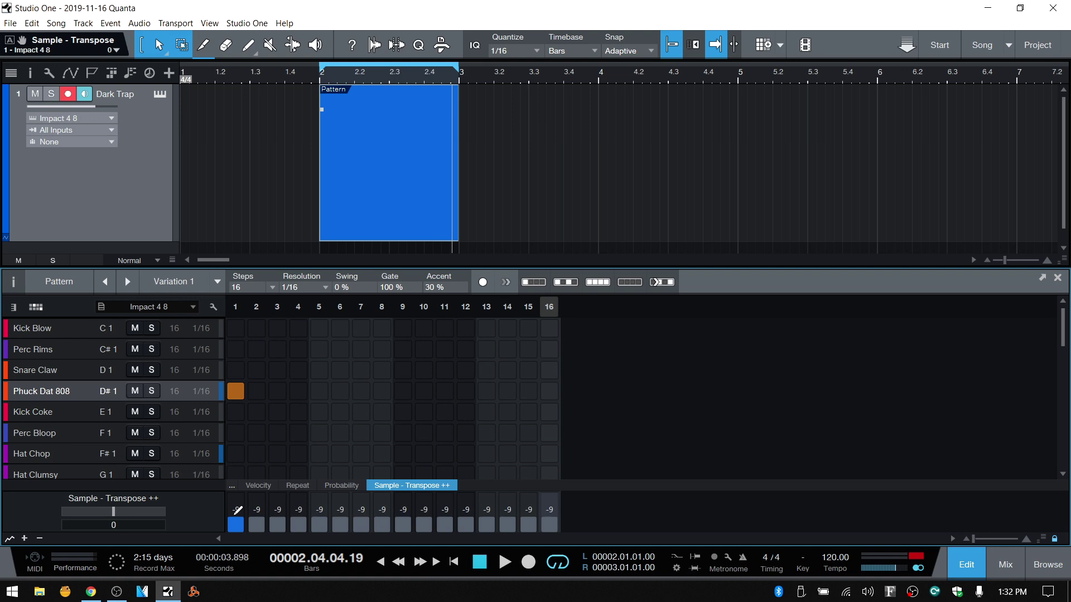
drag(237, 511, 235, 509)
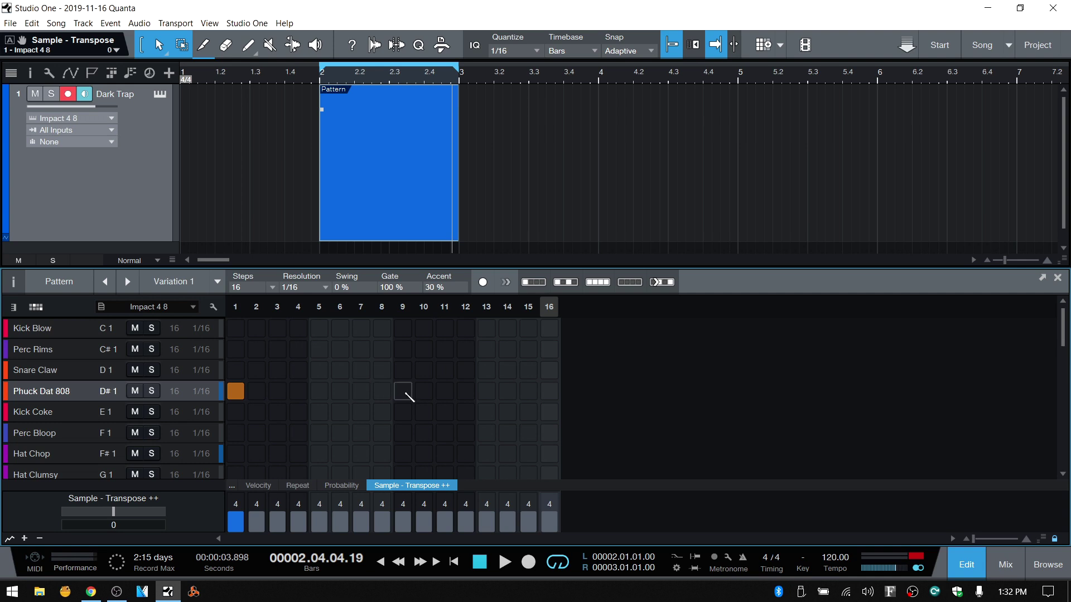
Add a Phuck Dat 808 hit on step 9 transposed to -1, then play from the pattern start
click(403, 391)
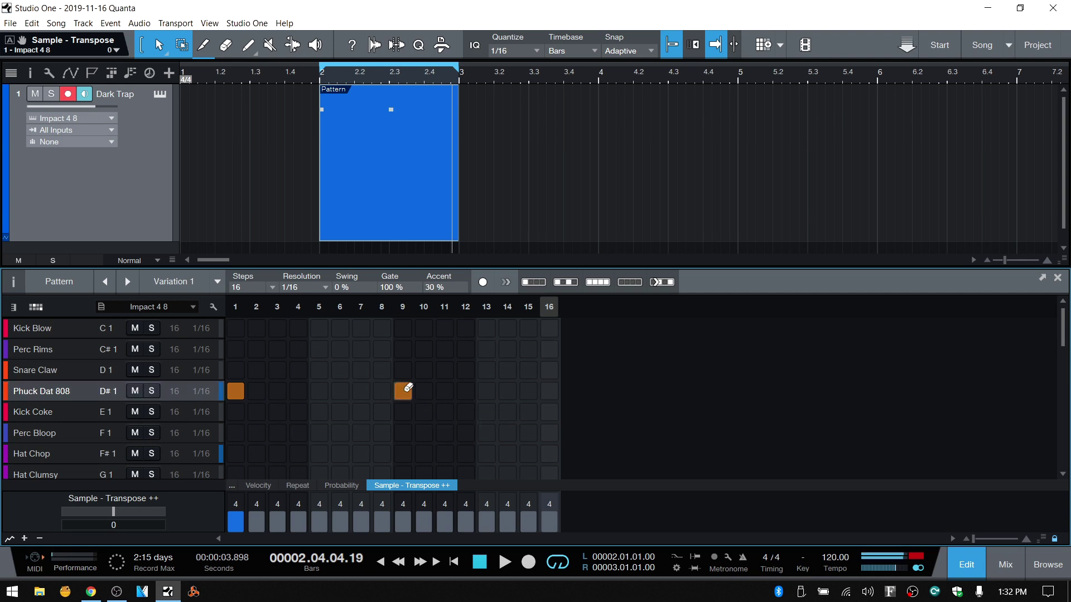
click(406, 506)
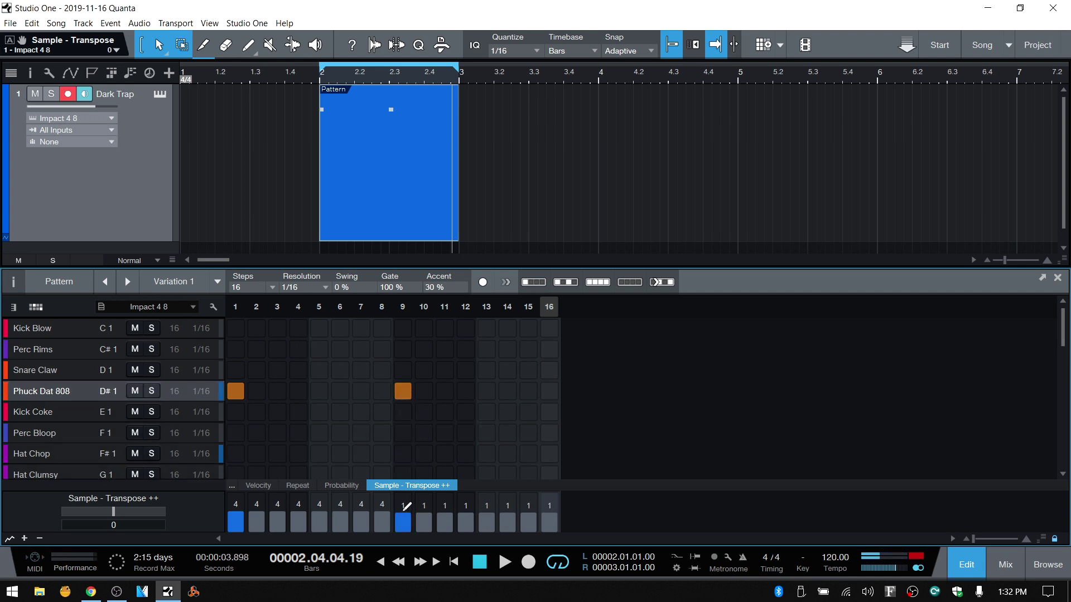
scroll(406, 506, down, 2)
click(316, 68)
key(space)
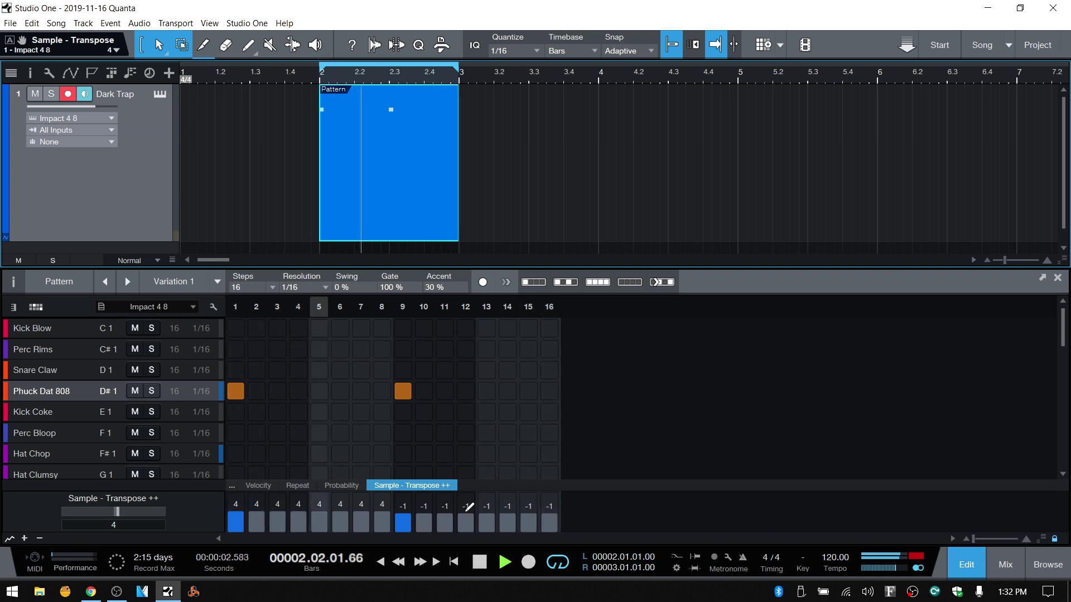
Raise the transpose at steps 12 and 14 to 13 and 14, then stop playback
key(ctrl+a)
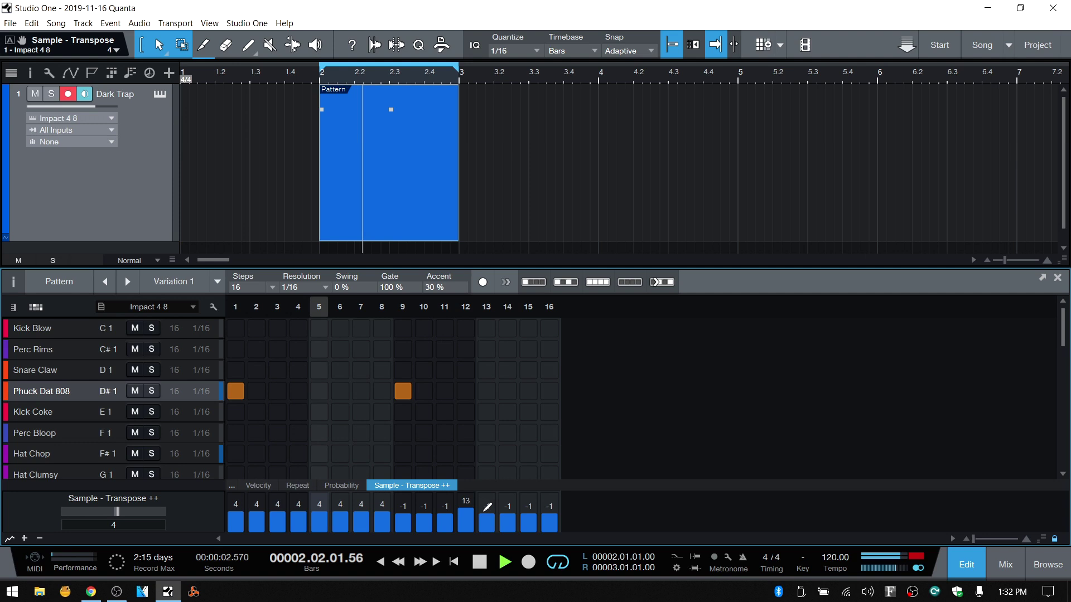
drag(507, 506, 509, 500)
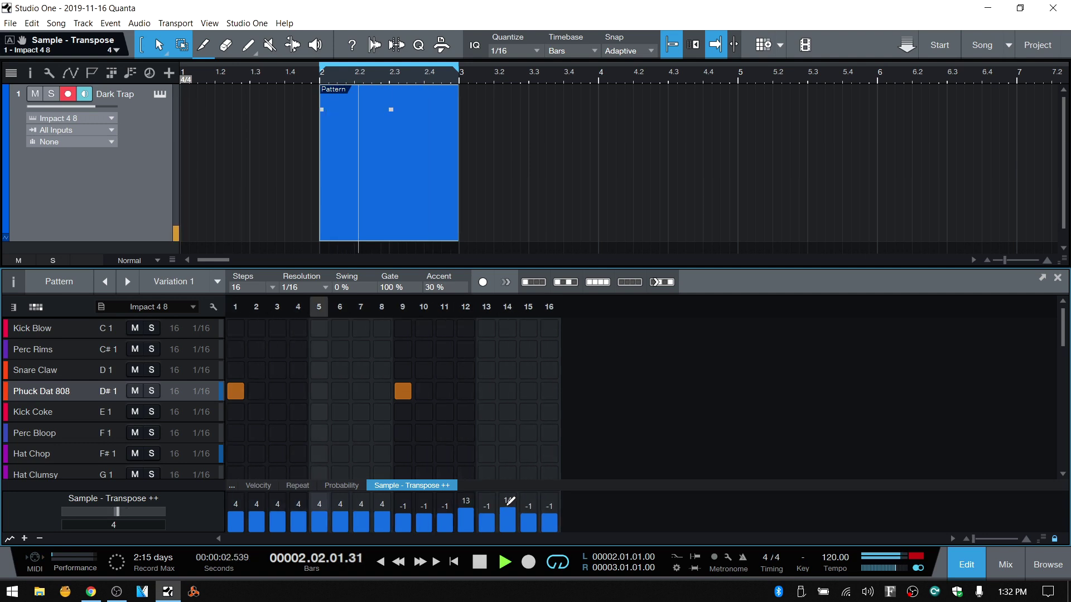
click(159, 92)
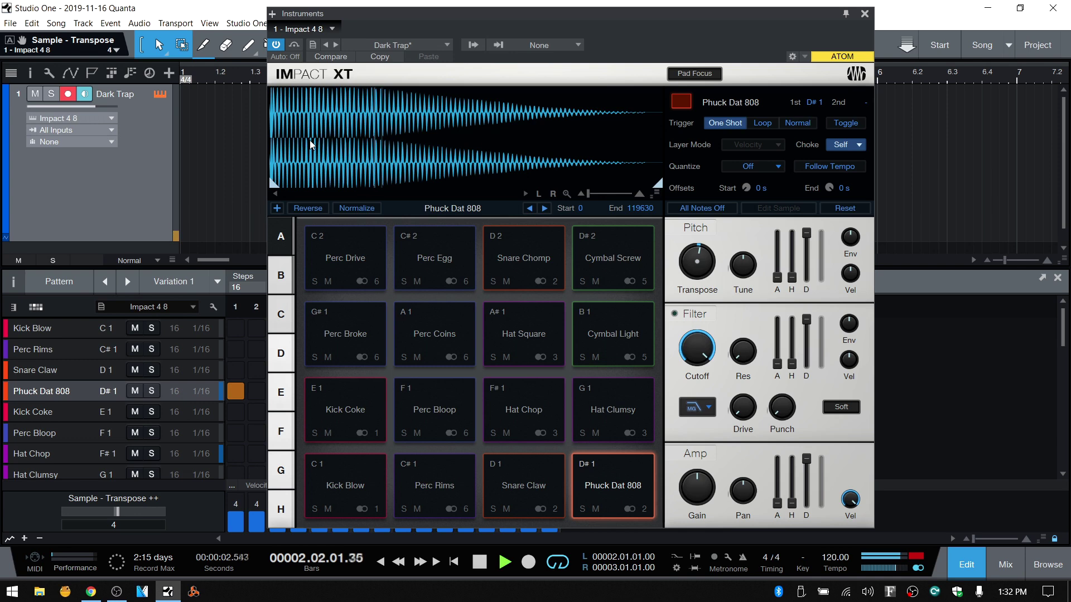
key(space)
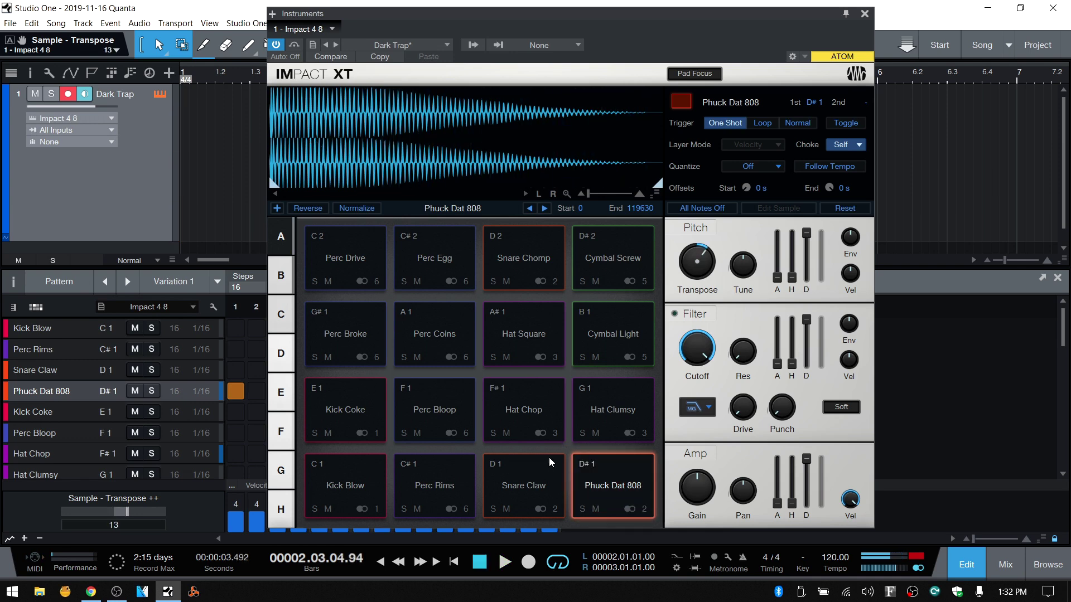
click(864, 14)
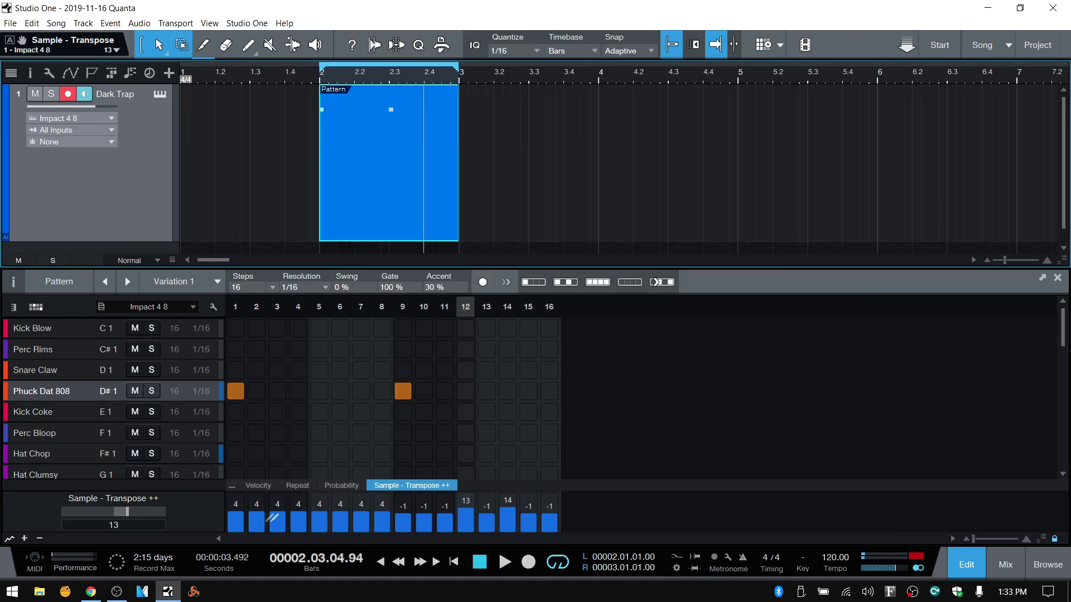